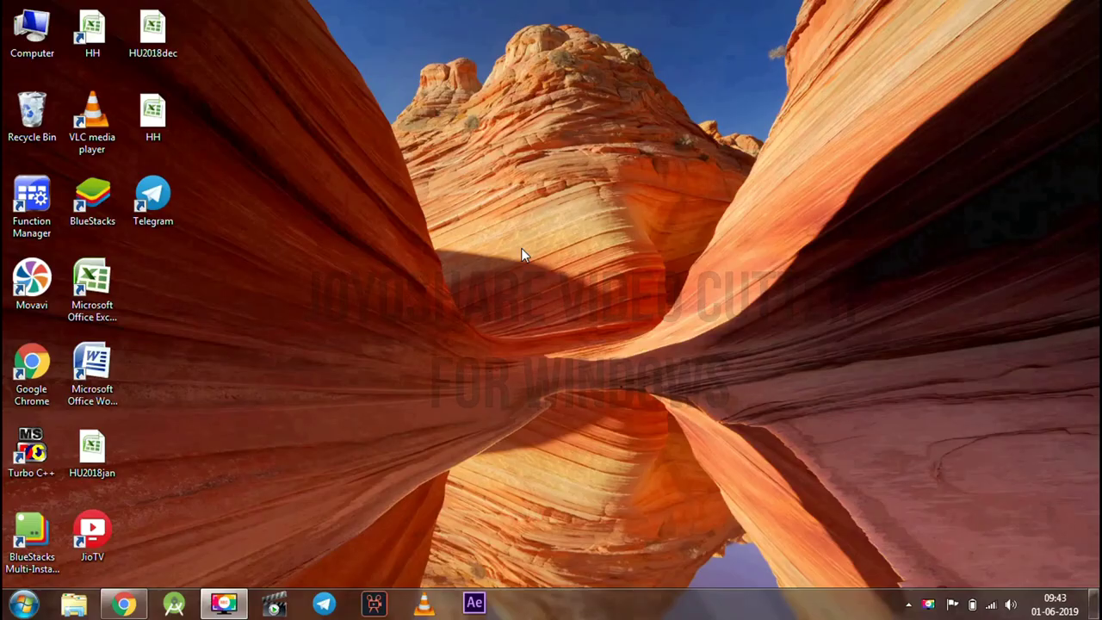
Bring the Joyoshare product page back up in Chrome and scroll through it.
mouse_move(125, 606)
left_click(126, 557)
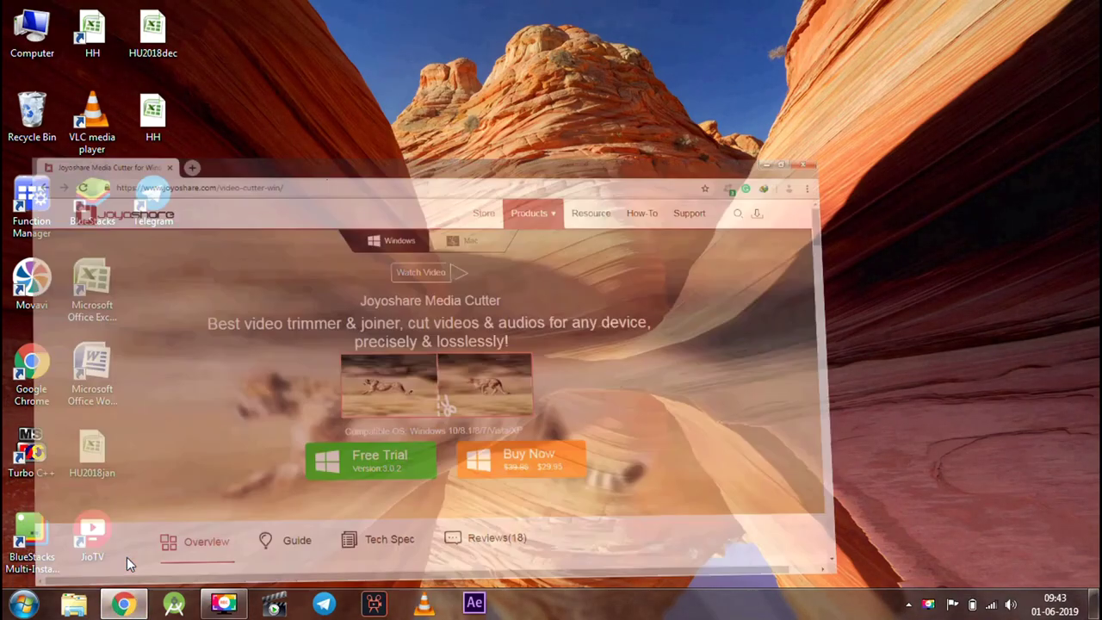
left_click(365, 44)
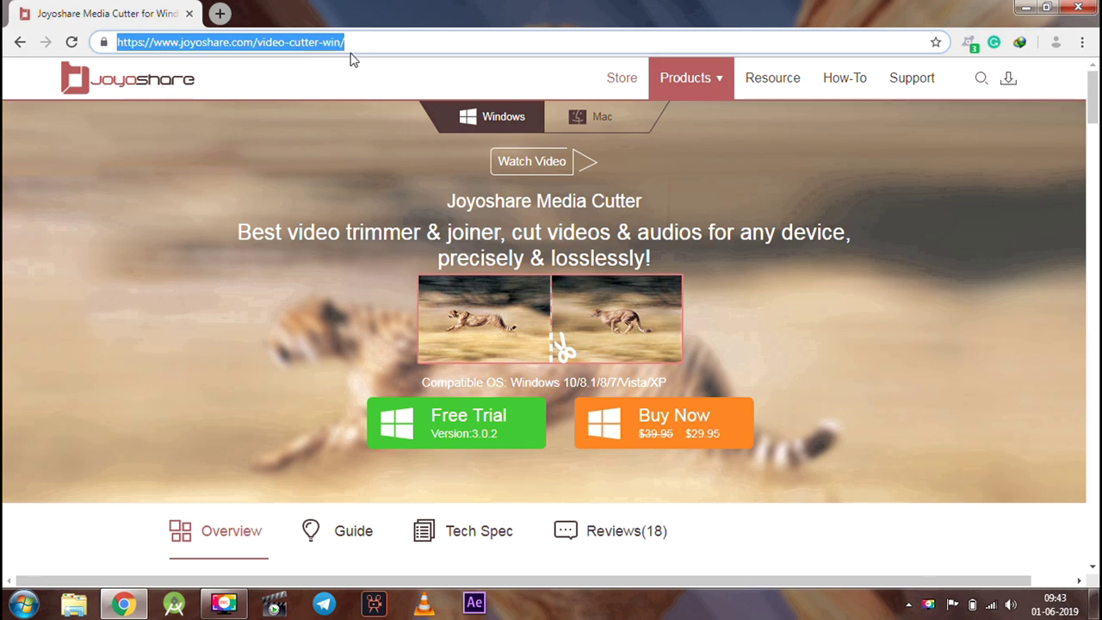
left_click(368, 204)
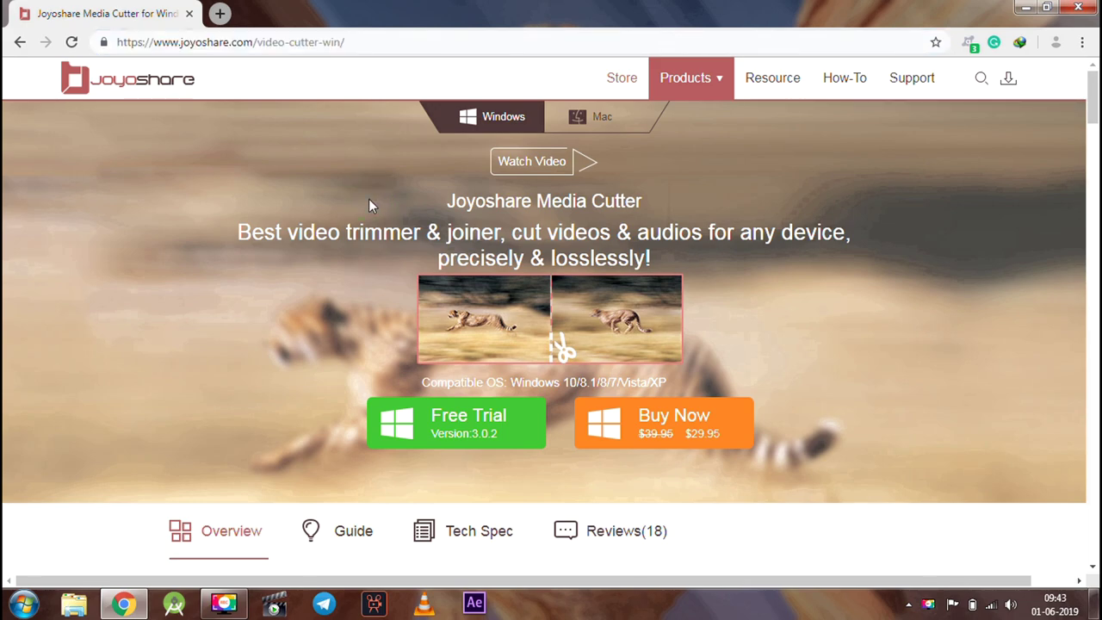
scroll(369, 204, "down", 2)
middle_click(368, 204)
scroll(363, 484, "down", 3)
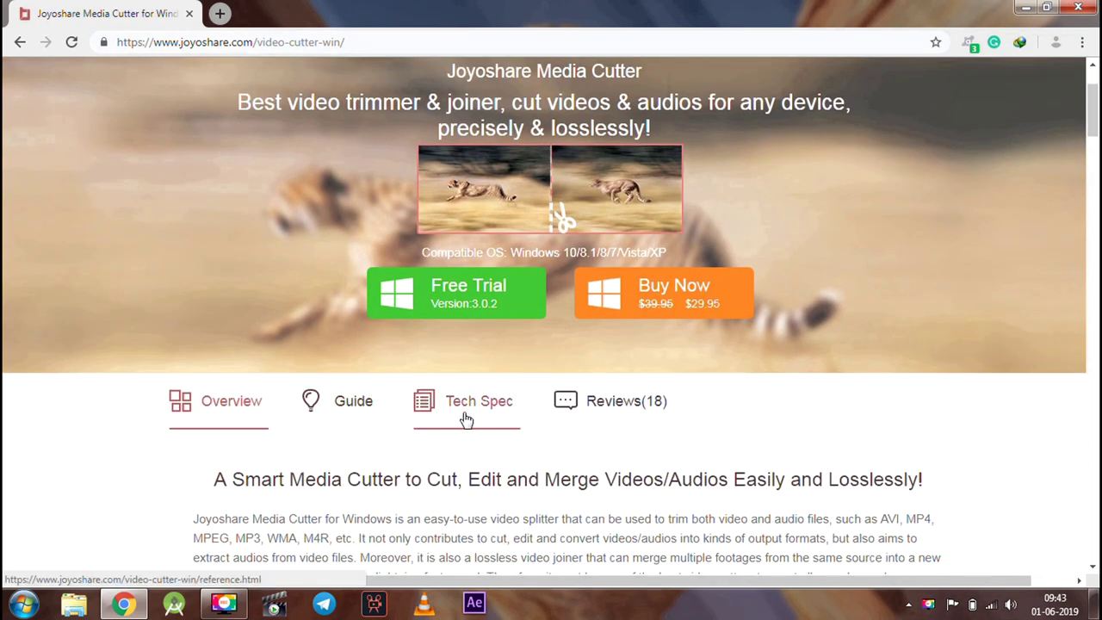
middle_click(521, 422)
scroll(520, 421, "up", 3)
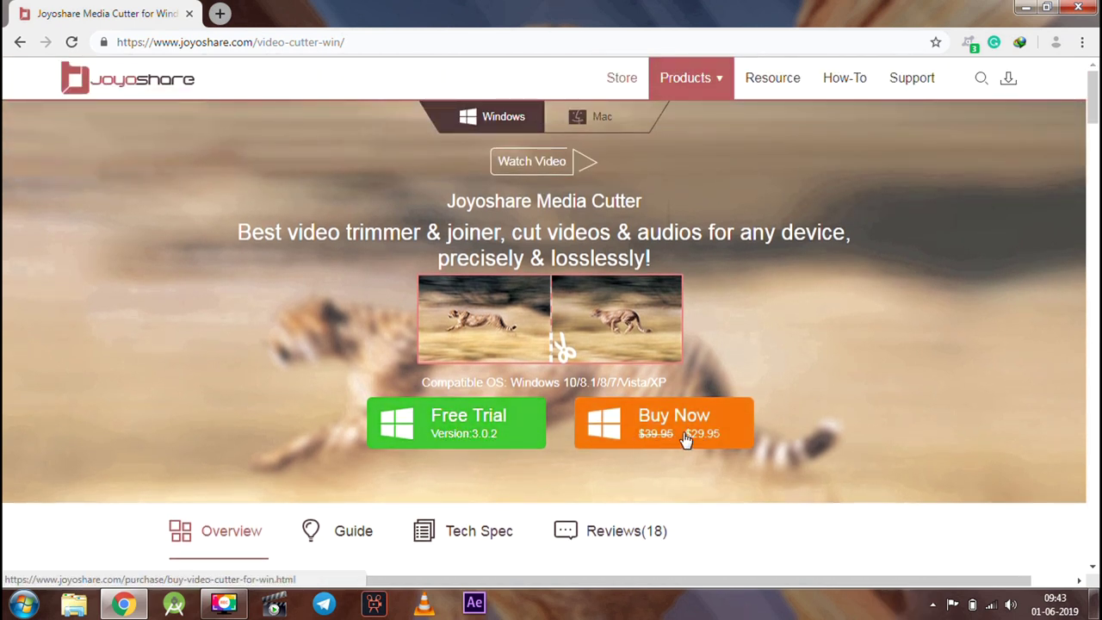
Download the Media Cutter free trial installer and open the Downloads folder holding it.
left_click(463, 433)
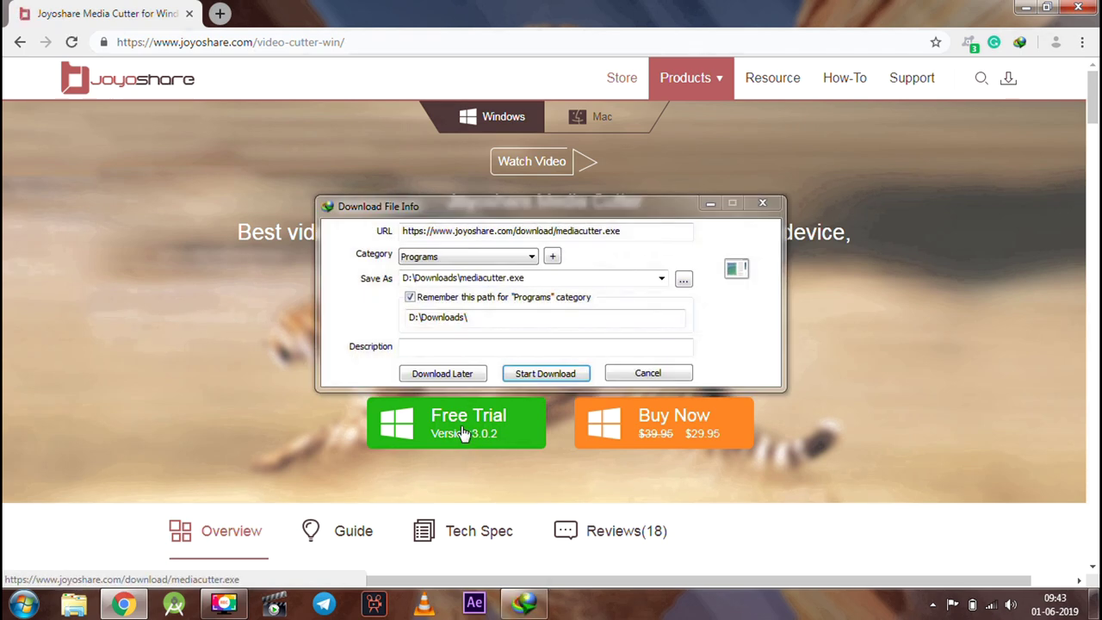
left_click(560, 377)
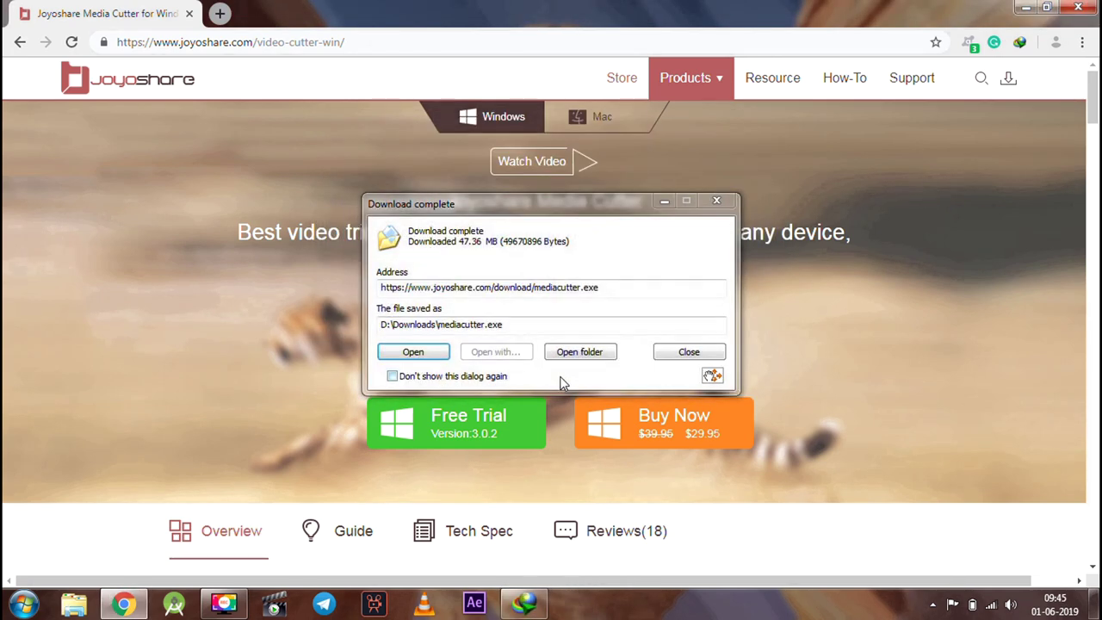
left_click(581, 353)
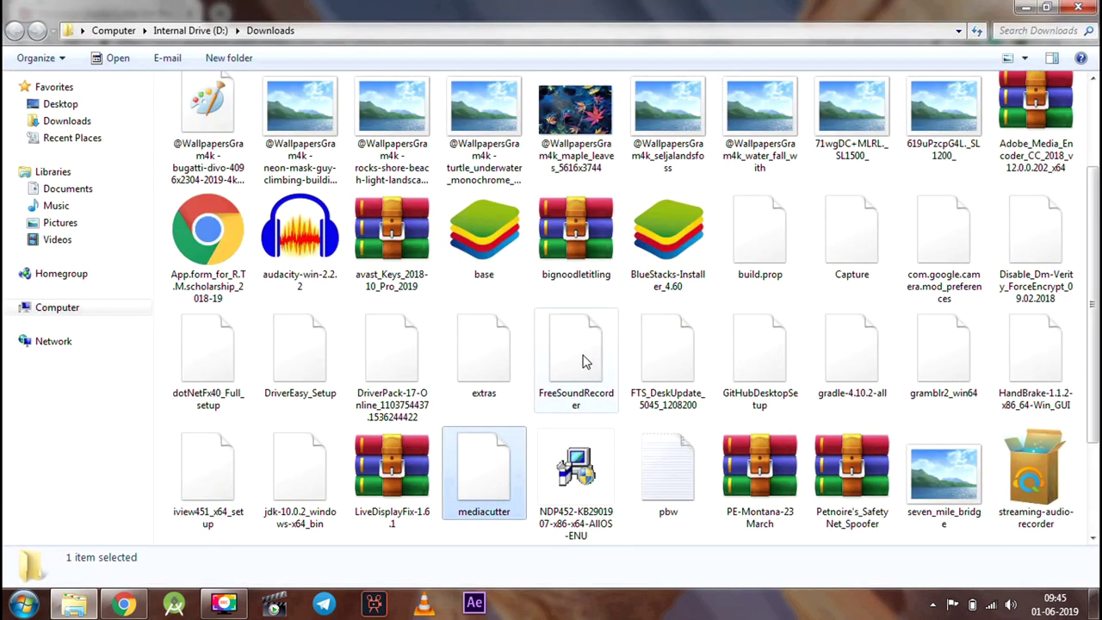
Run mediacutter.exe as administrator, install to the default folder with a desktop shortcut, and launch it.
right_click(486, 476)
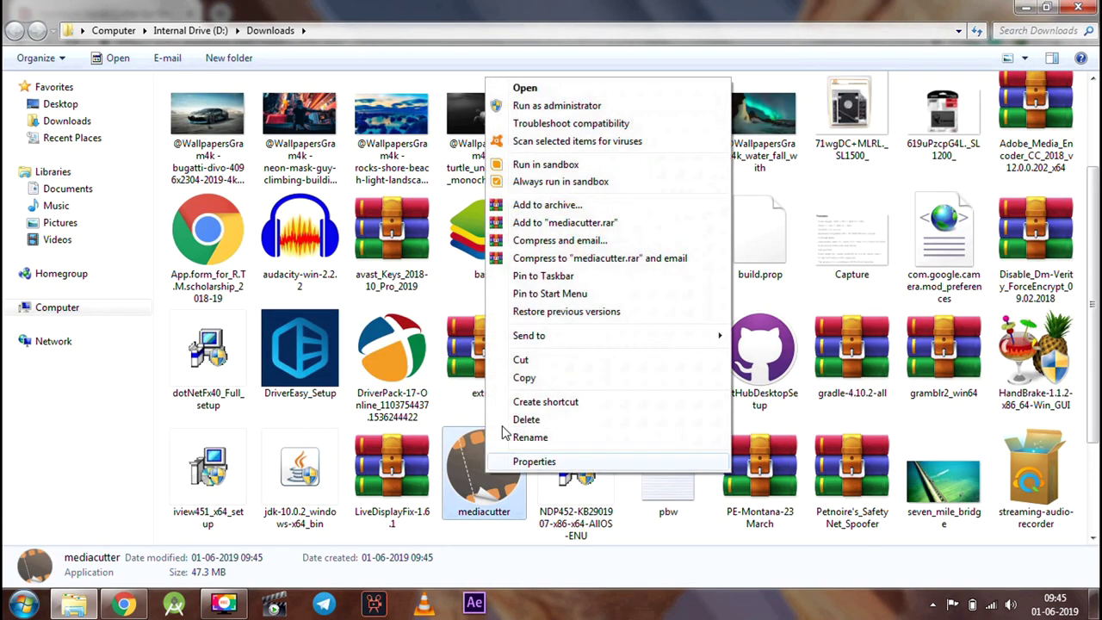
left_click(548, 113)
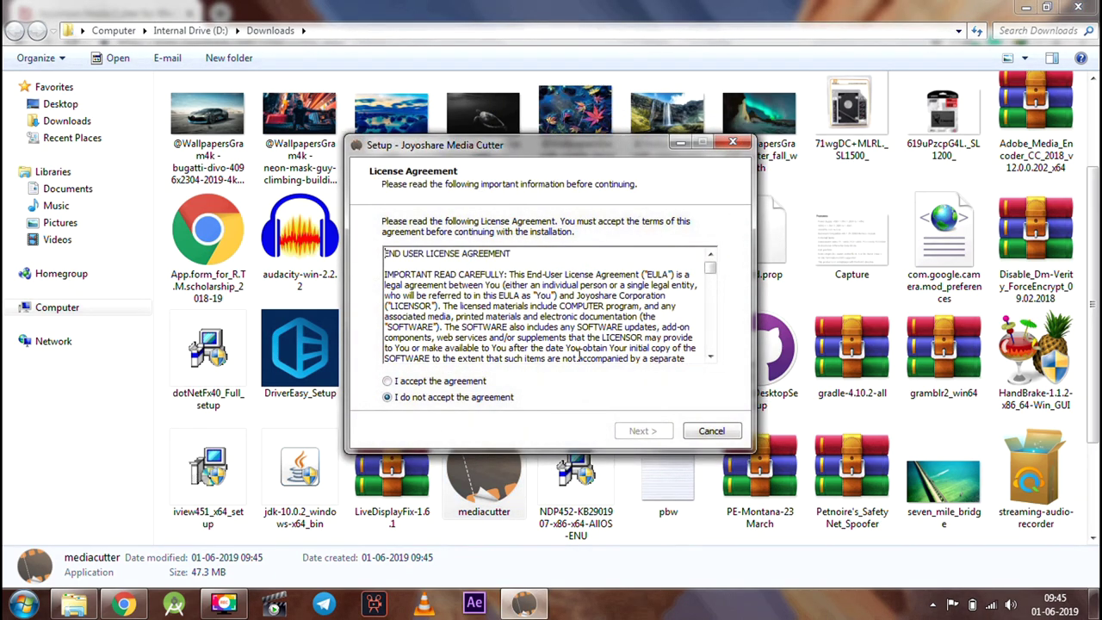
left_click(388, 381)
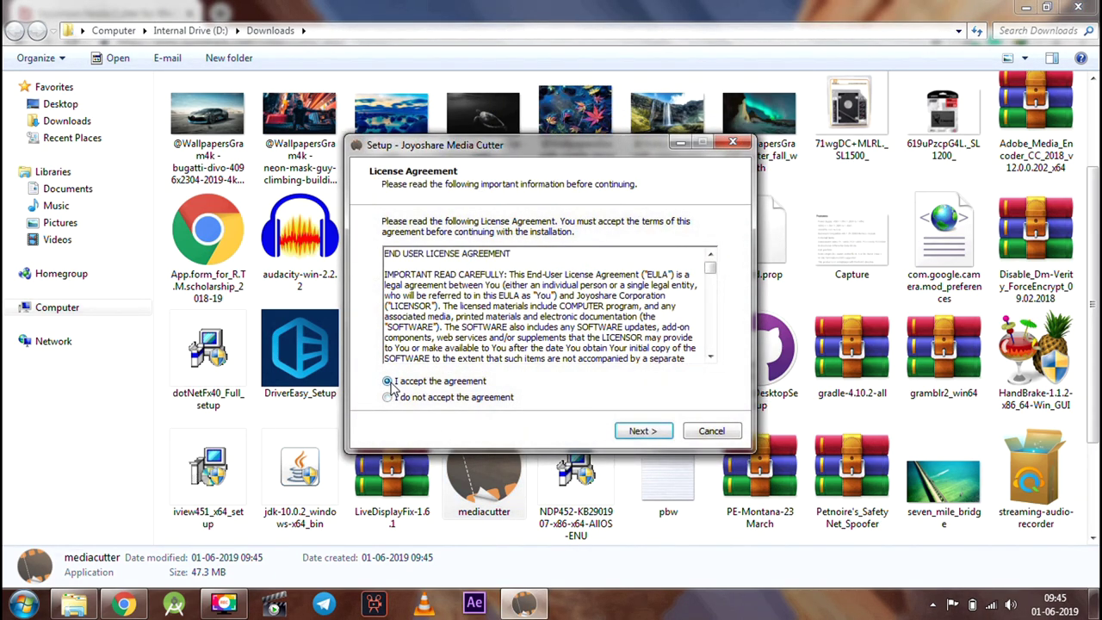
left_click(643, 431)
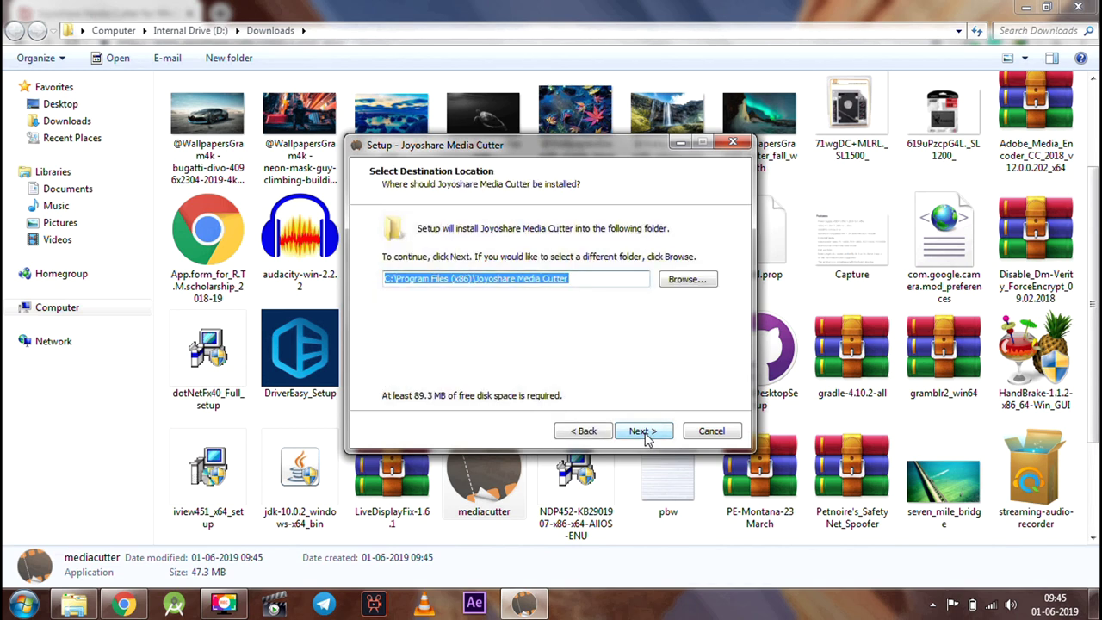
left_click(642, 432)
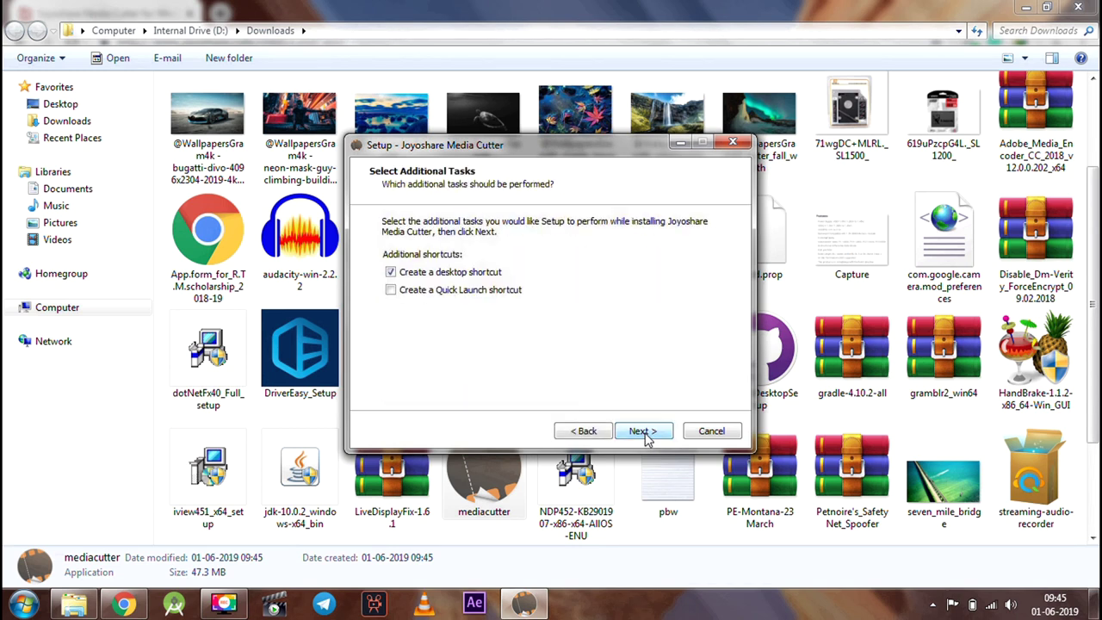
left_click(643, 432)
left_click(647, 437)
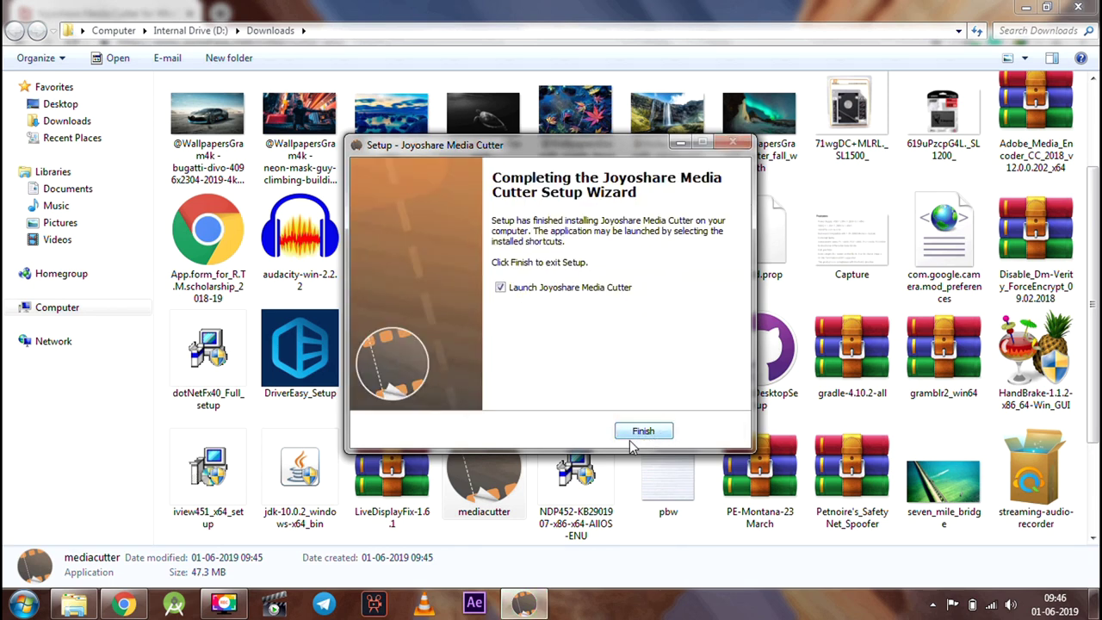
left_click(643, 431)
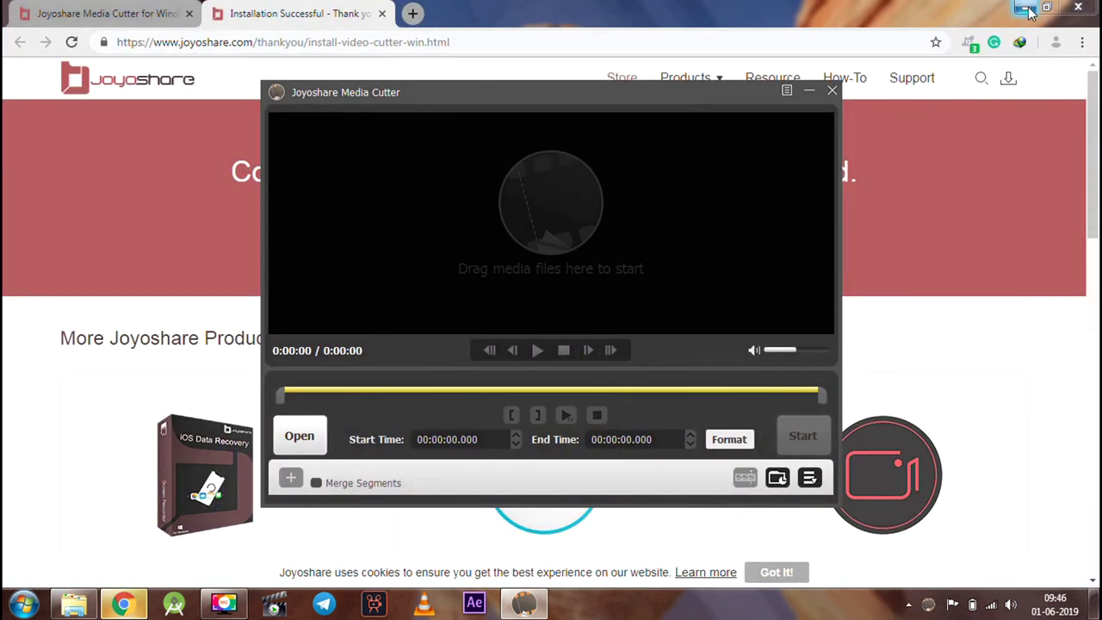
Close Chrome and load City Sunshine from TL Project using the All files(*.*) filter.
left_click(1079, 9)
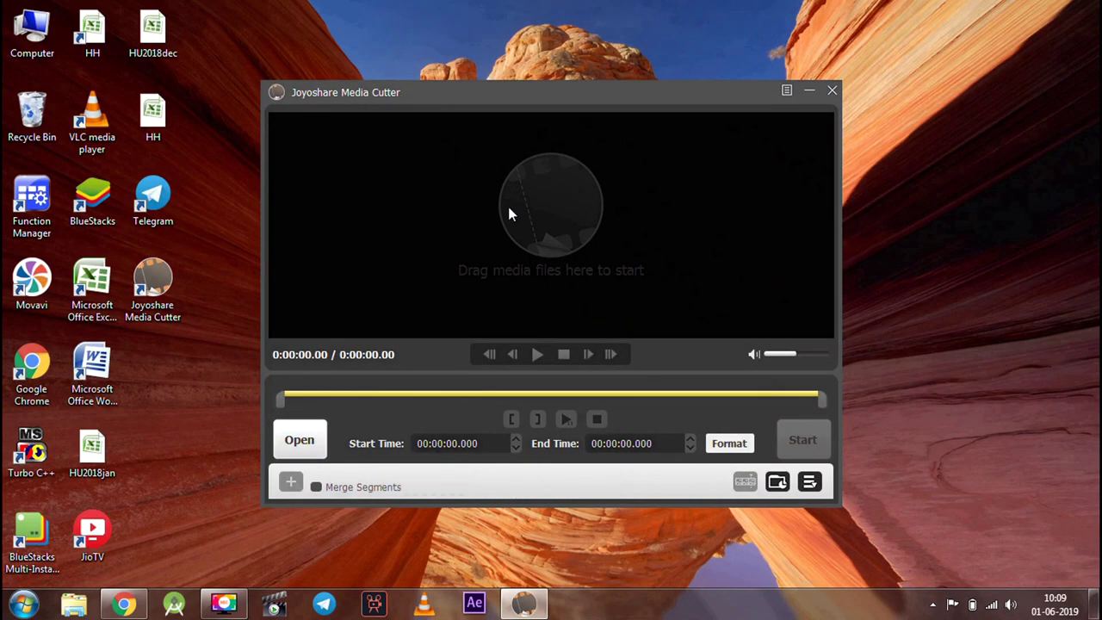
left_click(300, 441)
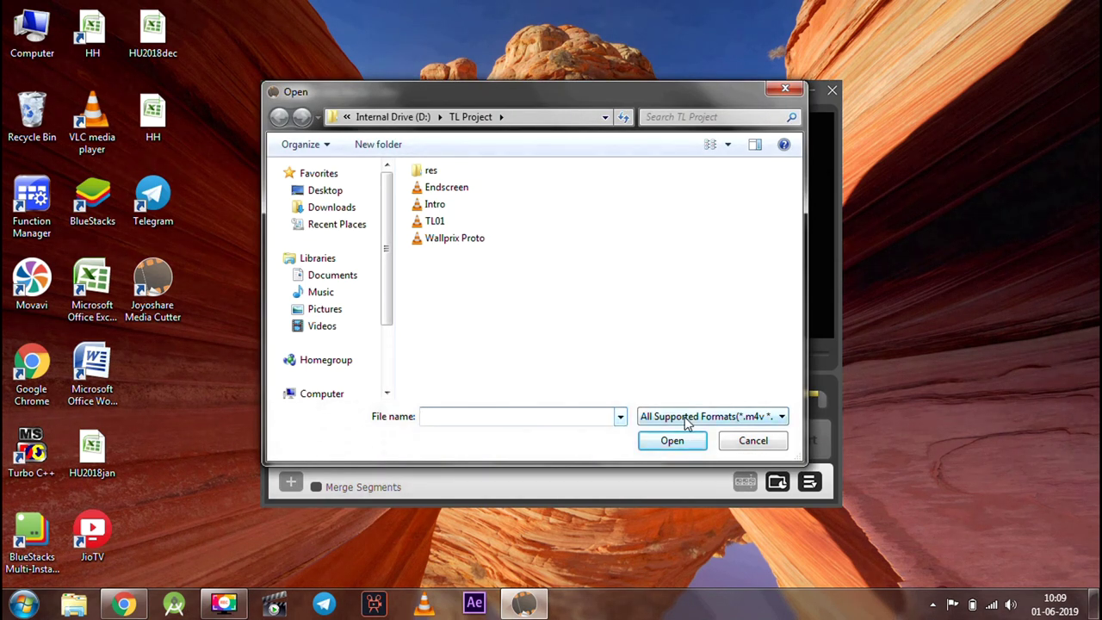
left_click(694, 418)
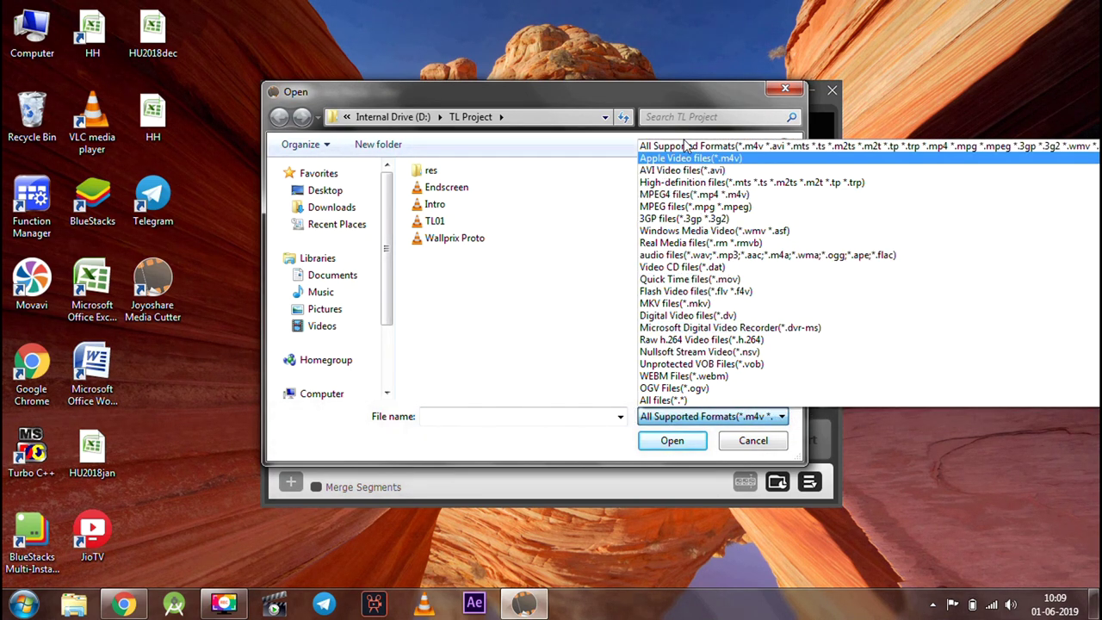
left_click(690, 402)
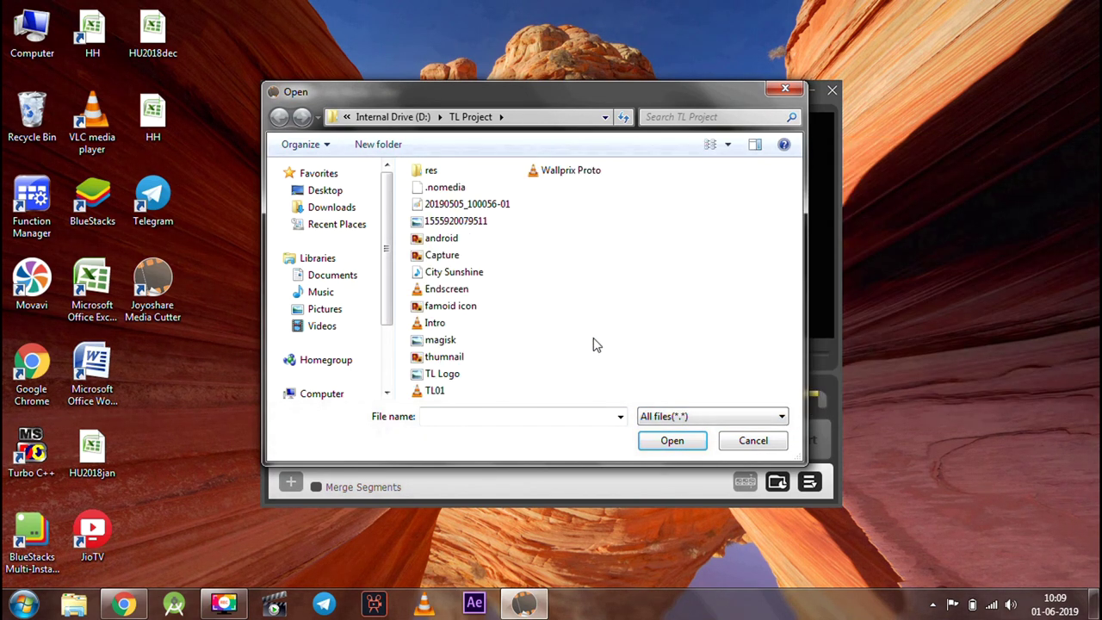
double_click(472, 272)
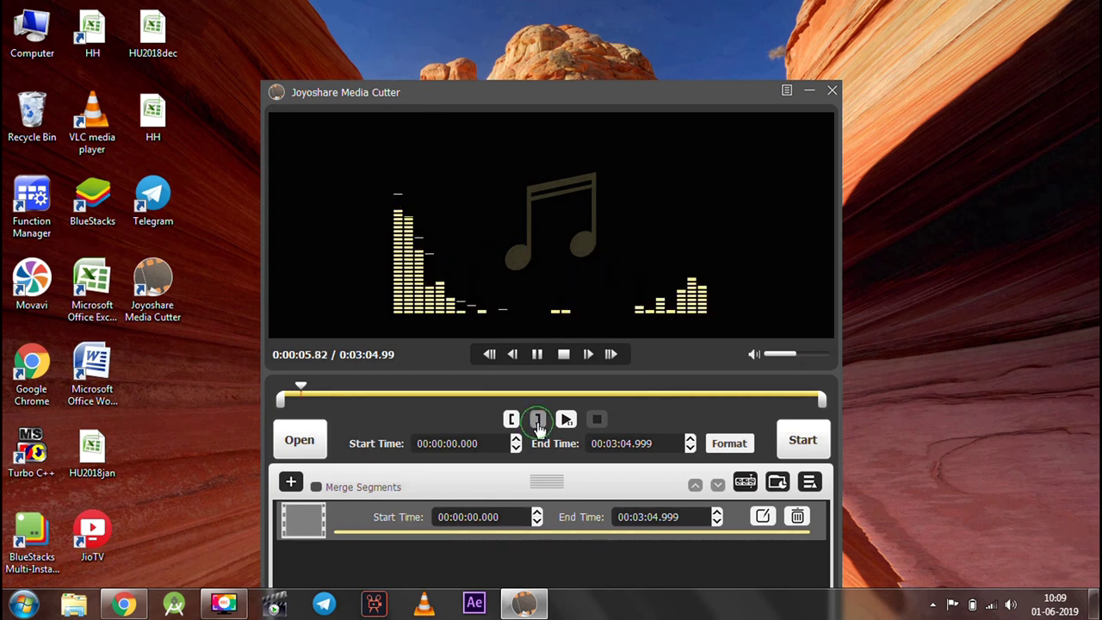
Mark rough clip start and end points with the [ and ] buttons during playback.
left_click(539, 421)
left_click(538, 420)
left_click(537, 421)
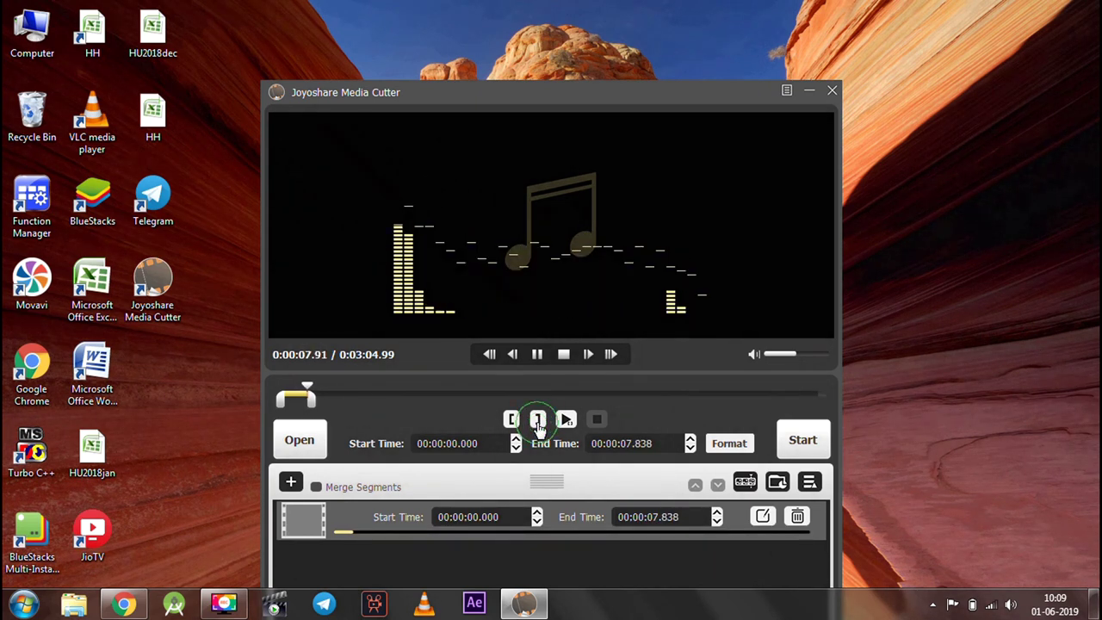
left_click(538, 420)
left_click(513, 420)
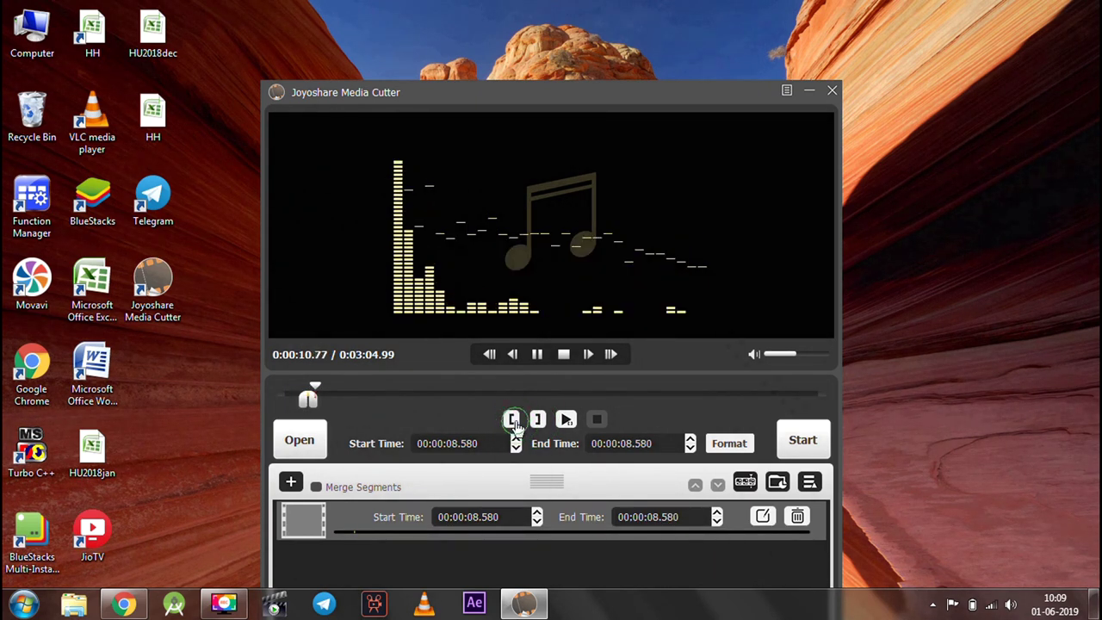
left_click(538, 421)
left_click(538, 422)
left_click(538, 421)
left_click(539, 421)
left_click(538, 421)
left_click(538, 421)
left_click(538, 421)
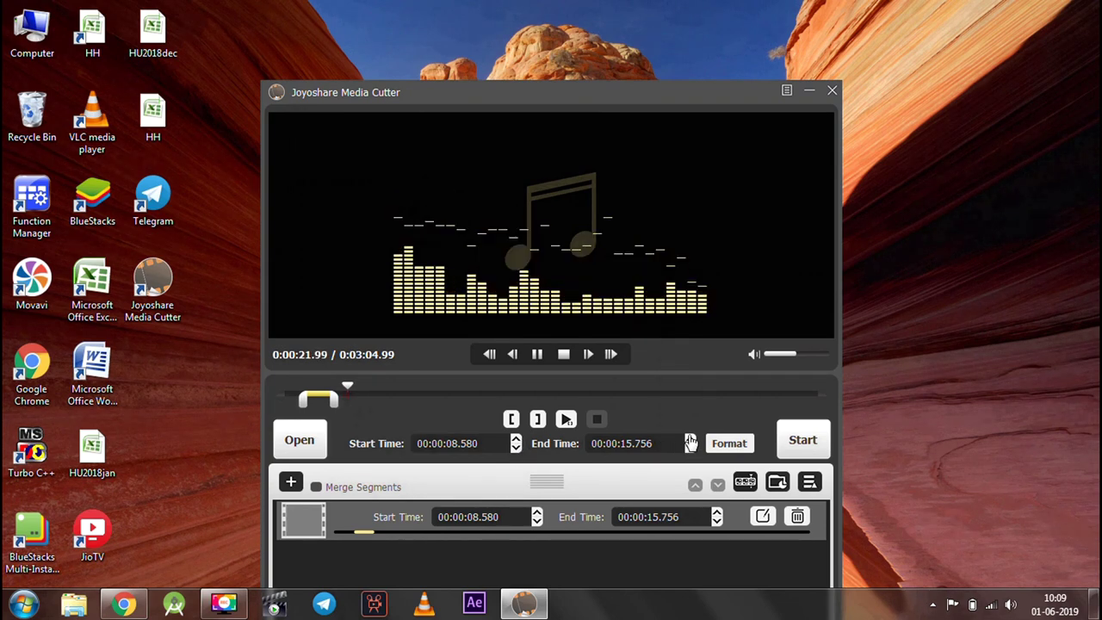
Pause and drag the trim handles to 00:00:21.830 and 00:01:09.689.
key("space")
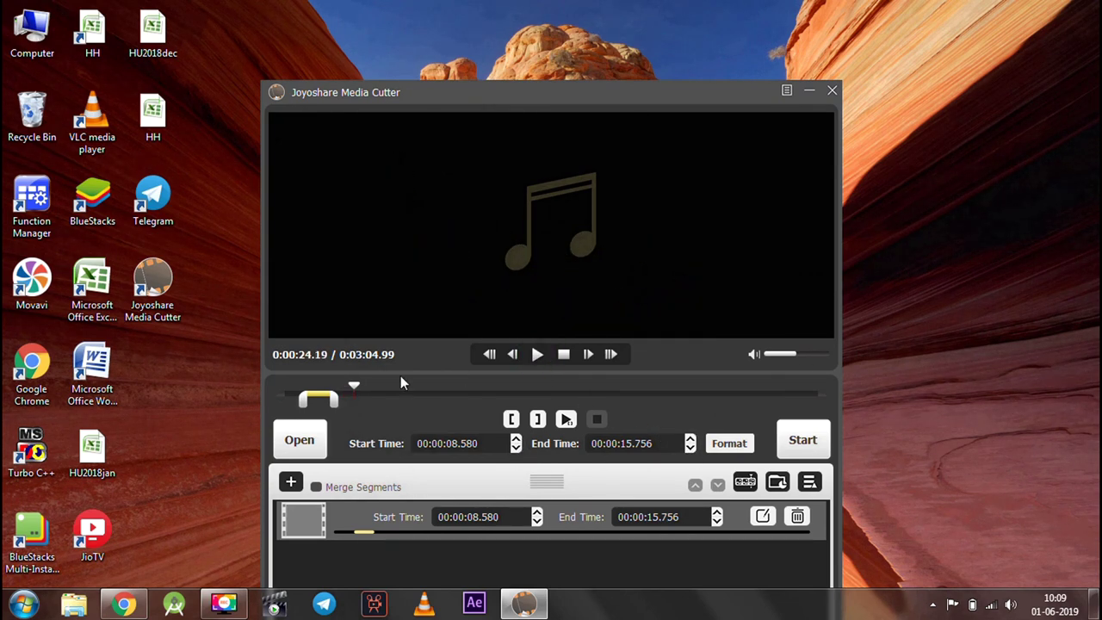
left_click_drag(337, 407, 455, 398)
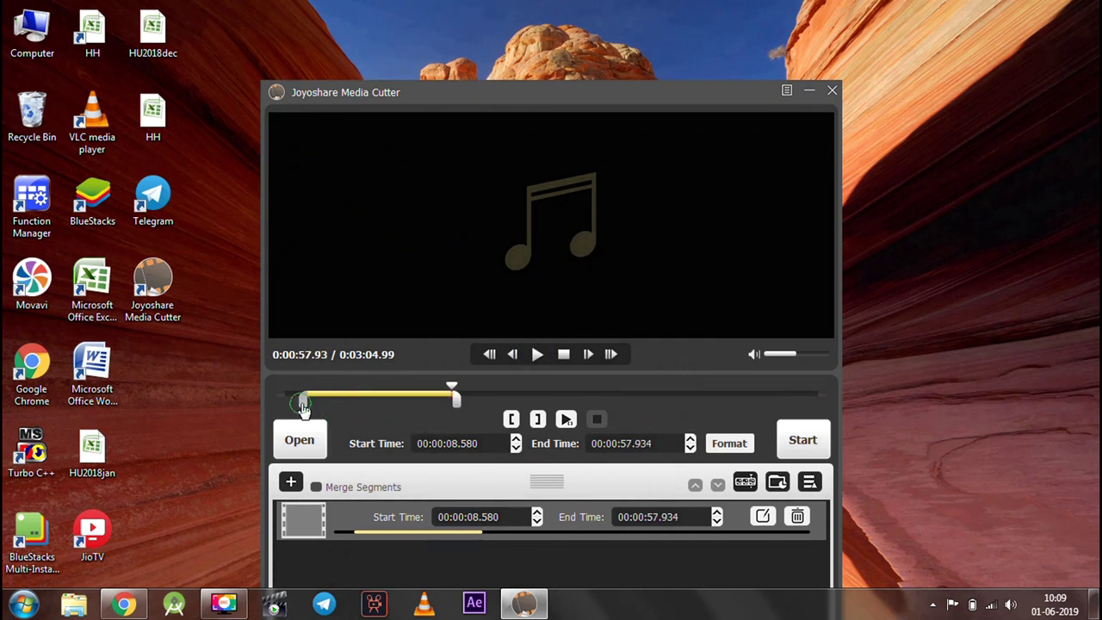
left_click_drag(303, 405, 343, 408)
left_click_drag(457, 406, 490, 401)
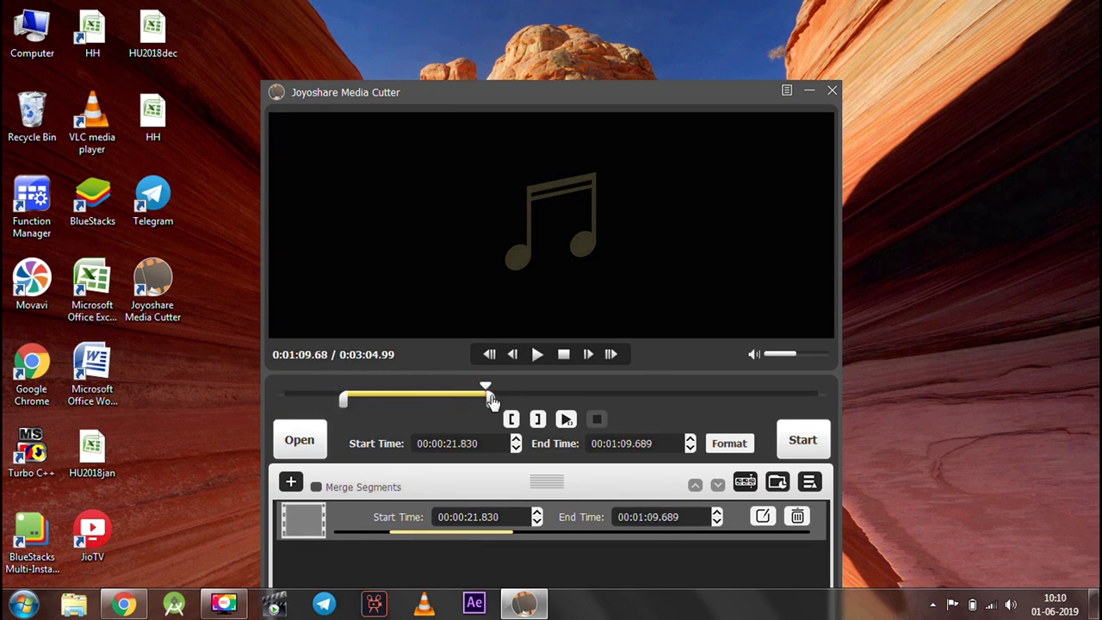
Keep MP3 as the output format, passing over M4A, and export the trimmed City Sunshine clip.
left_click(730, 445)
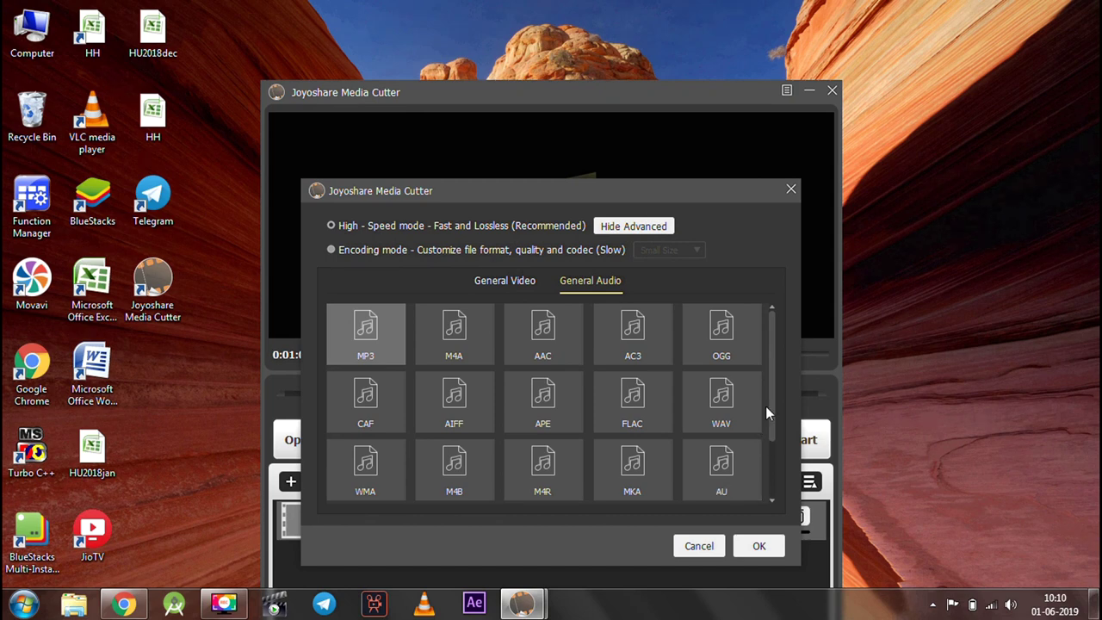
mouse_move(774, 411)
left_mouse_down()
mouse_move(773, 459)
mouse_move(773, 402)
left_mouse_up()
left_click(449, 337)
left_click(378, 333)
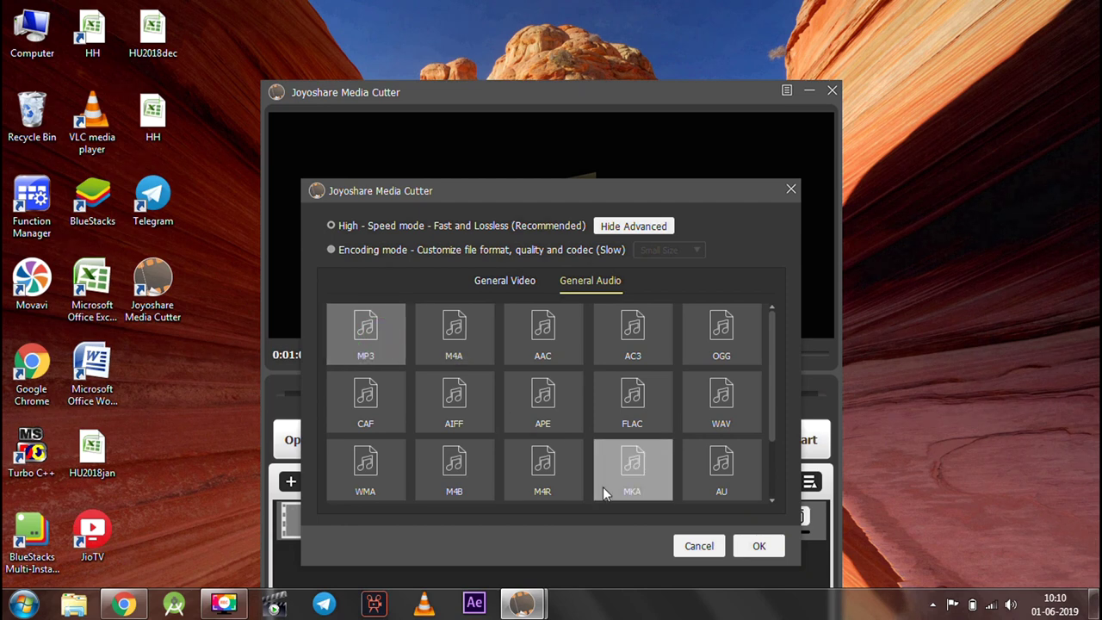
left_click(758, 549)
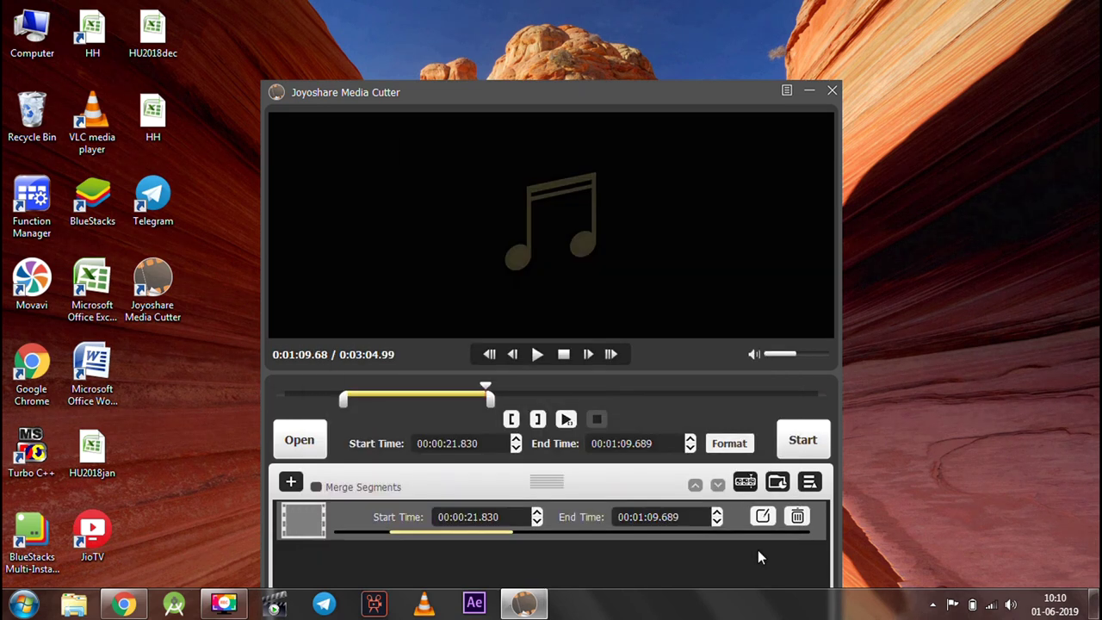
left_click(802, 444)
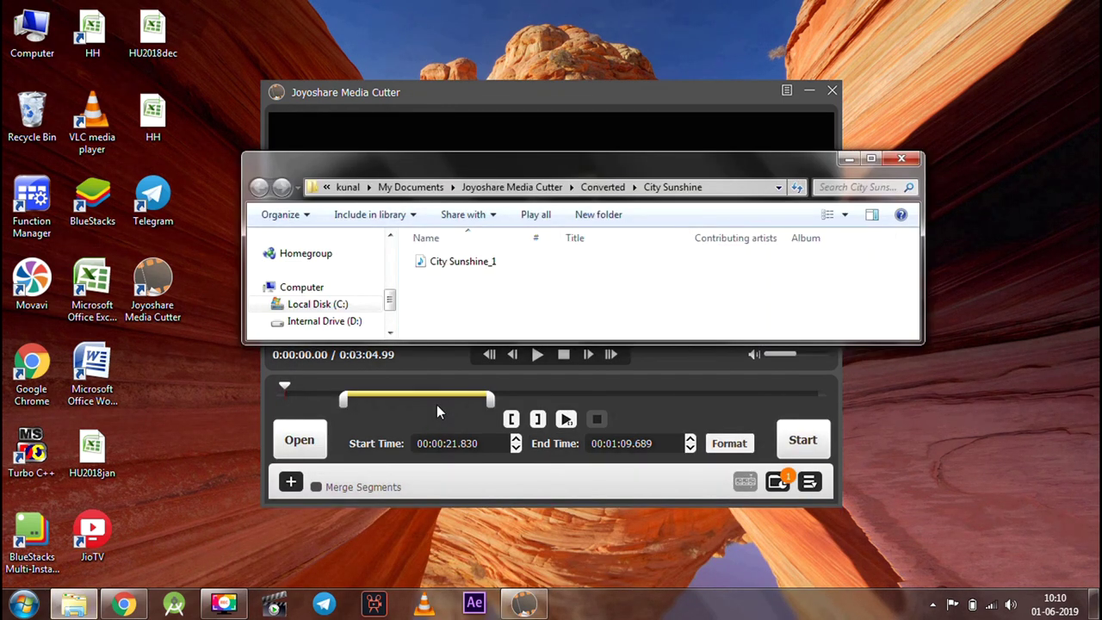
Play City Sunshine_1 from the Converted\City Sunshine folder, skipping ahead to check it.
left_click(778, 484)
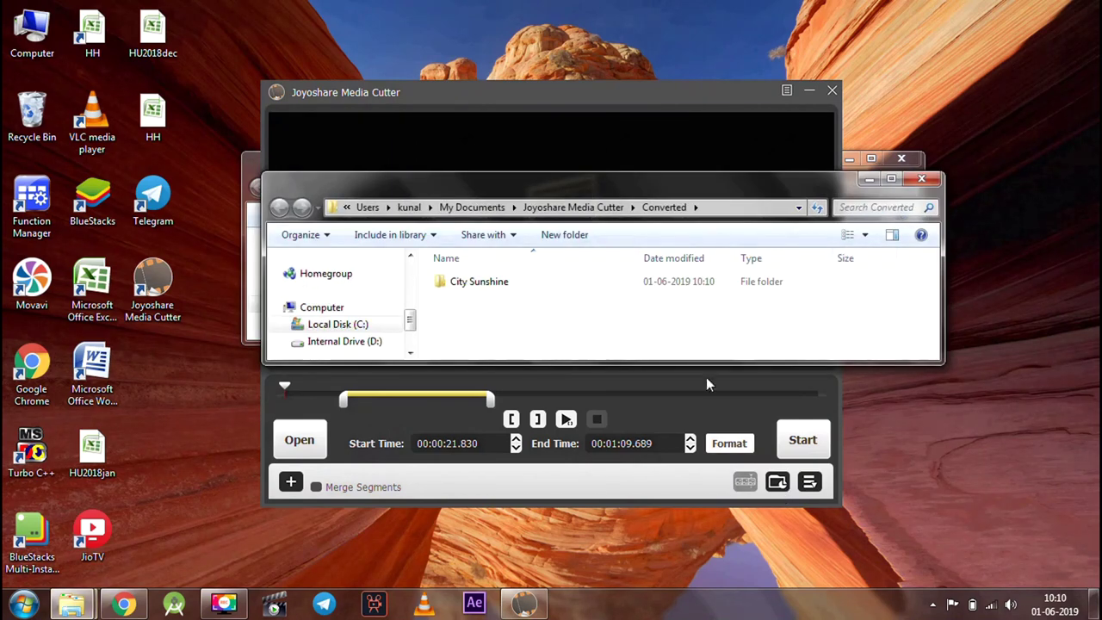
double_click(546, 288)
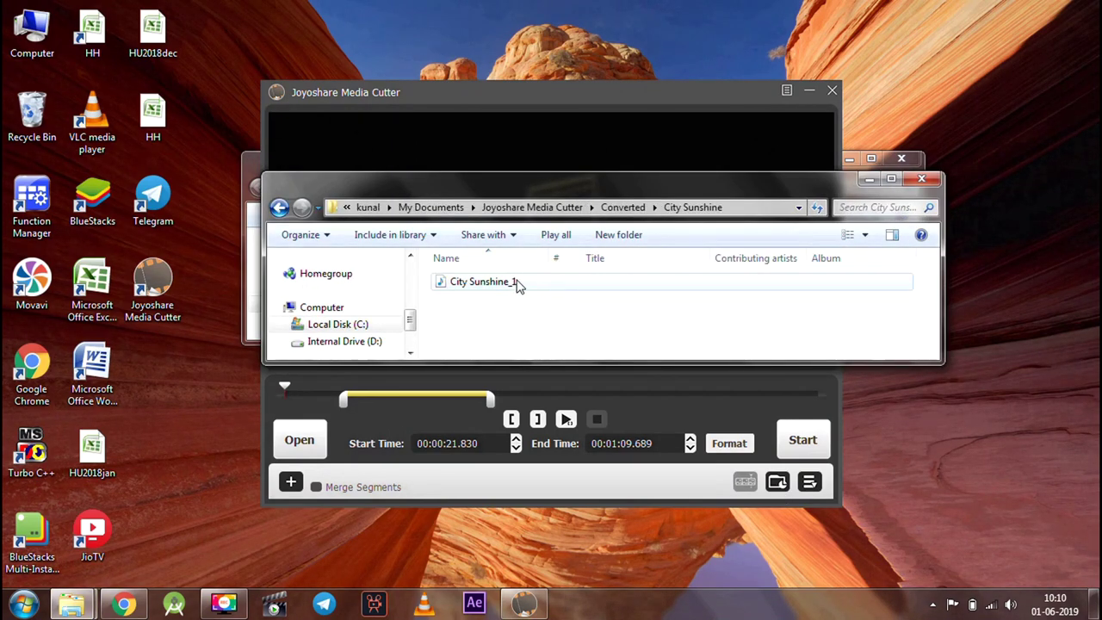
left_click(519, 287)
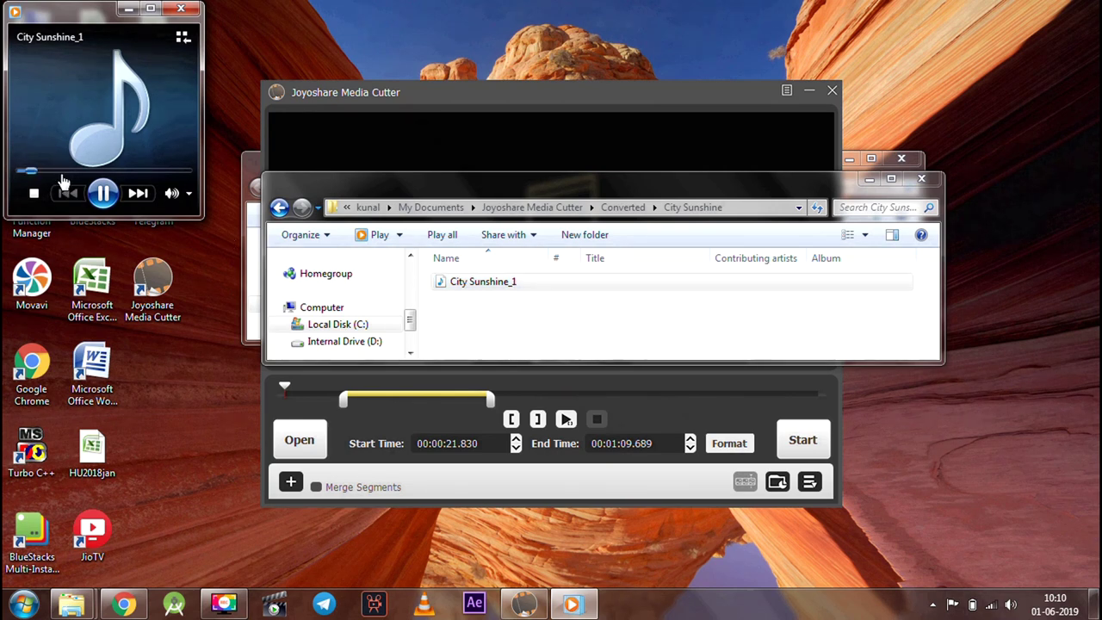
left_click(128, 173)
left_click(156, 174)
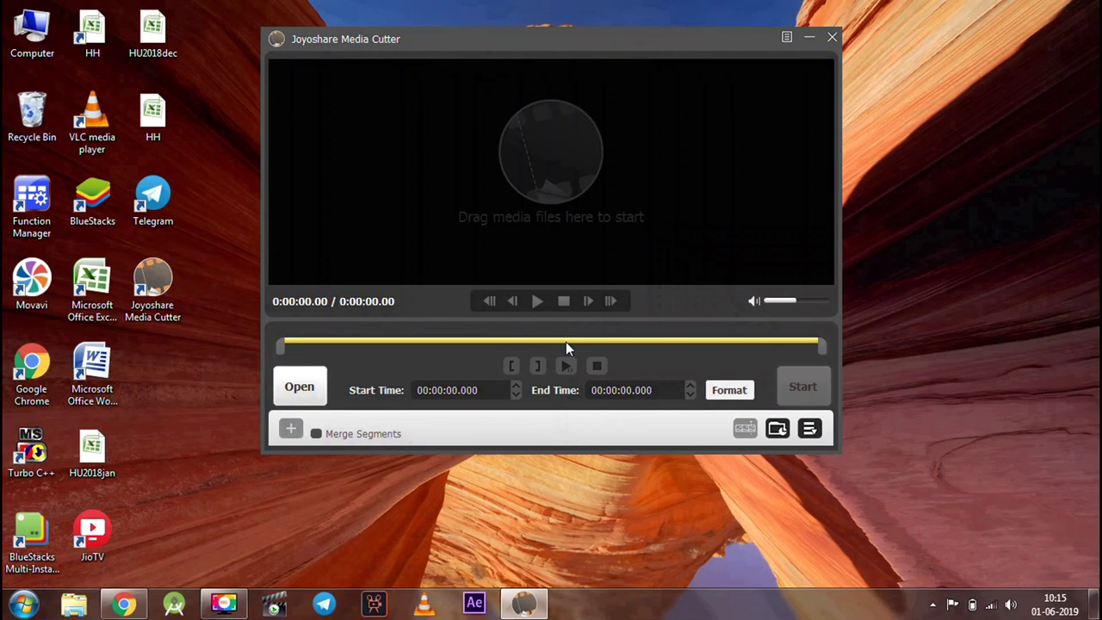
Load Wallprix Proto and set its selection to 00:00:03.647–00:00:17.505.
left_click(310, 390)
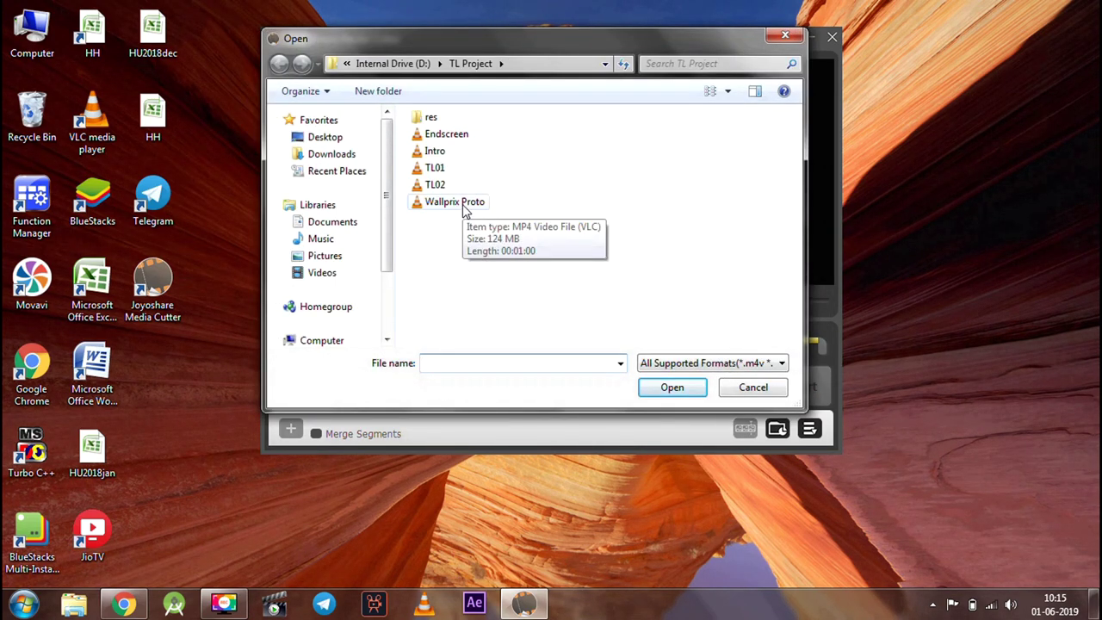
double_click(461, 205)
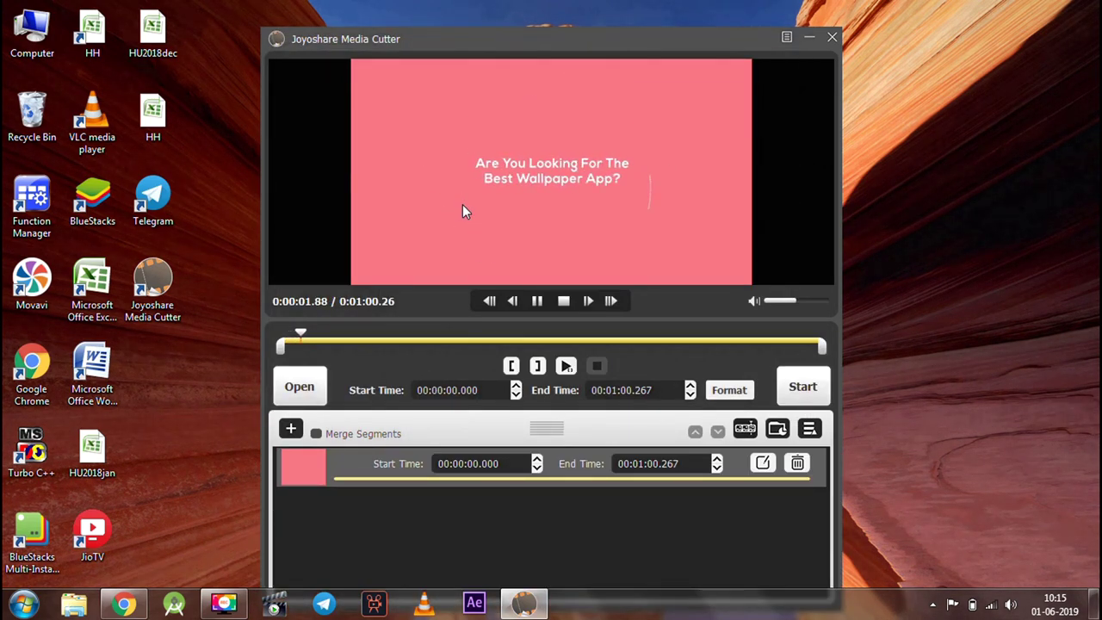
left_click_drag(820, 351, 443, 355)
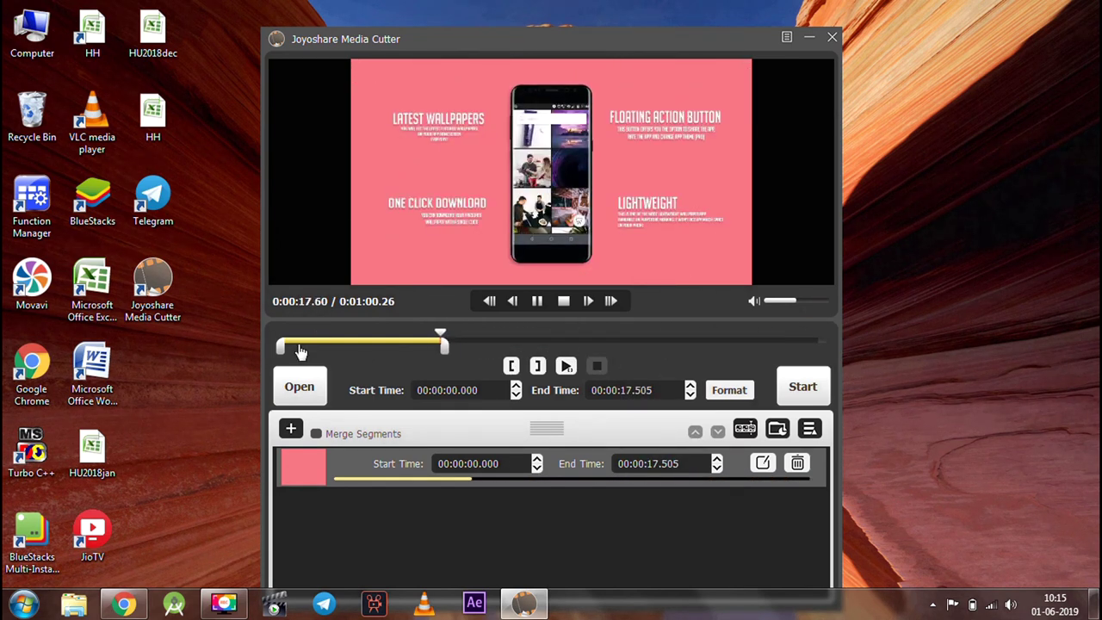
left_click_drag(281, 348, 313, 349)
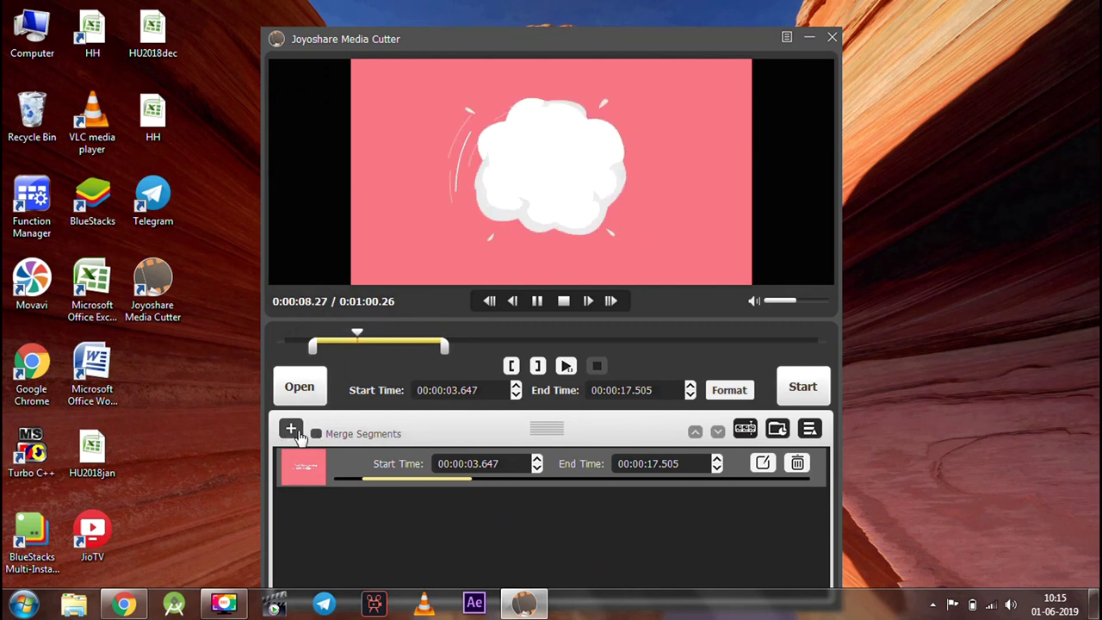
Add a second segment and narrow it from both ends in the Trim editor.
left_click(291, 428)
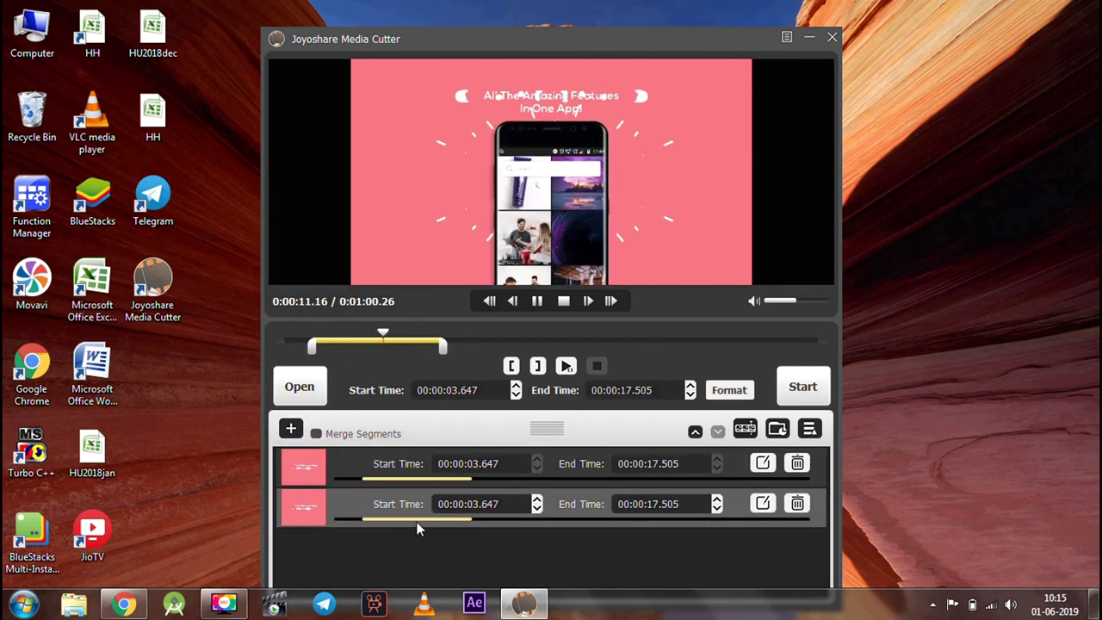
left_click(762, 504)
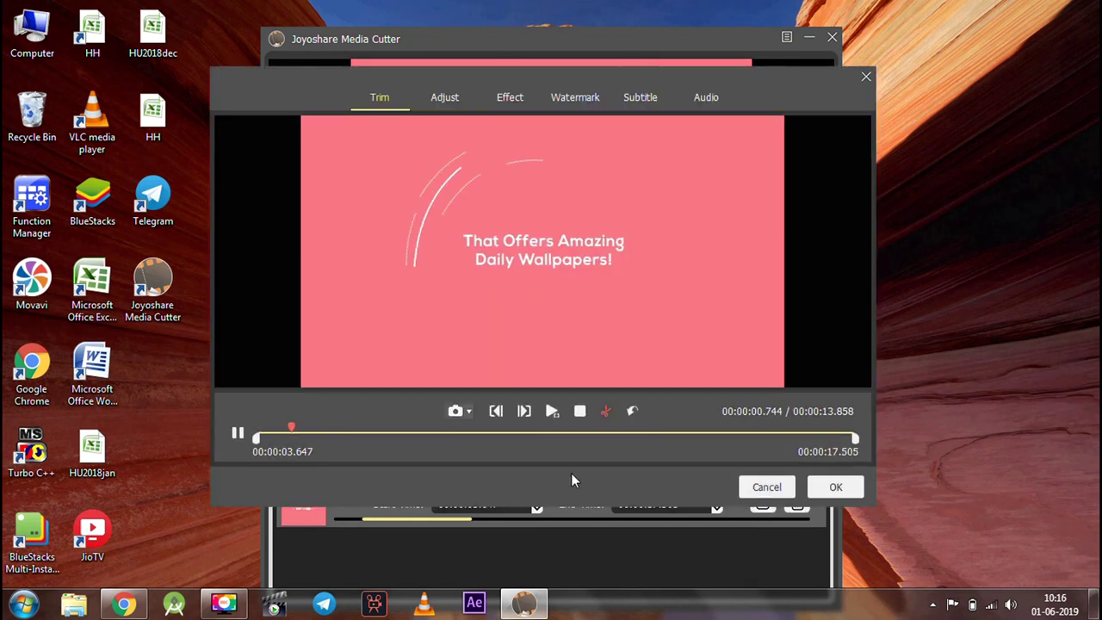
left_click_drag(258, 441, 457, 454)
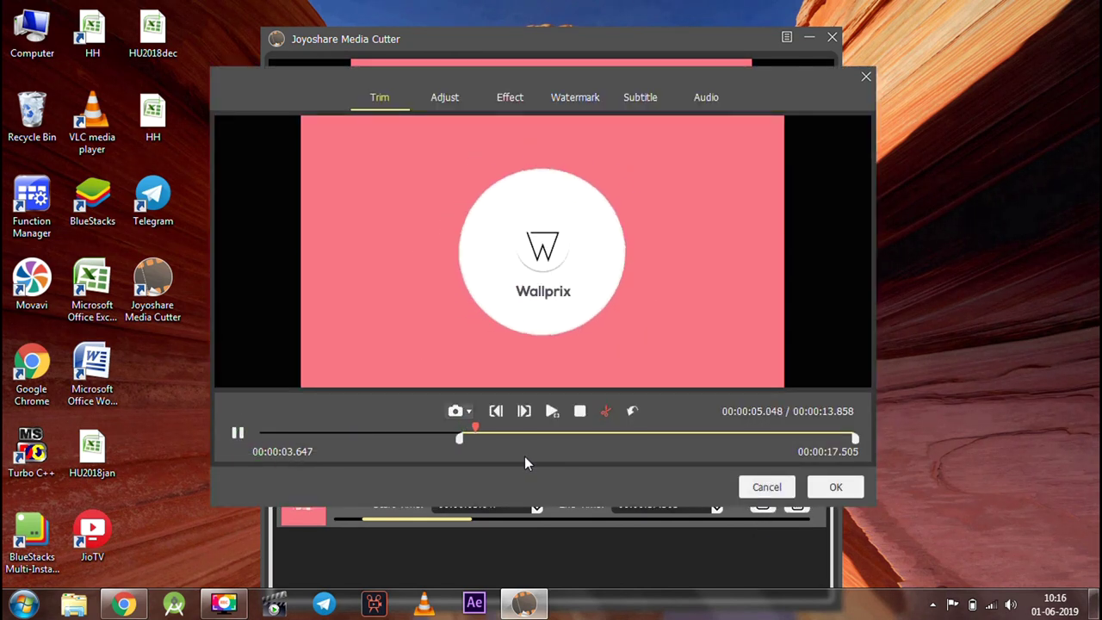
left_click_drag(855, 441, 799, 443)
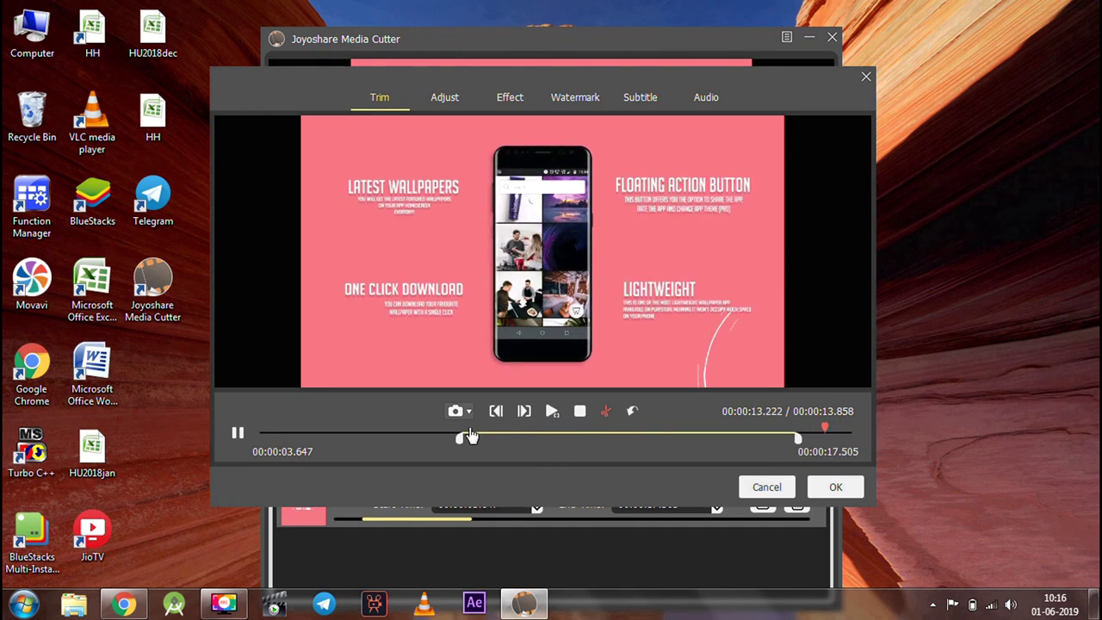
left_click_drag(463, 440, 594, 440)
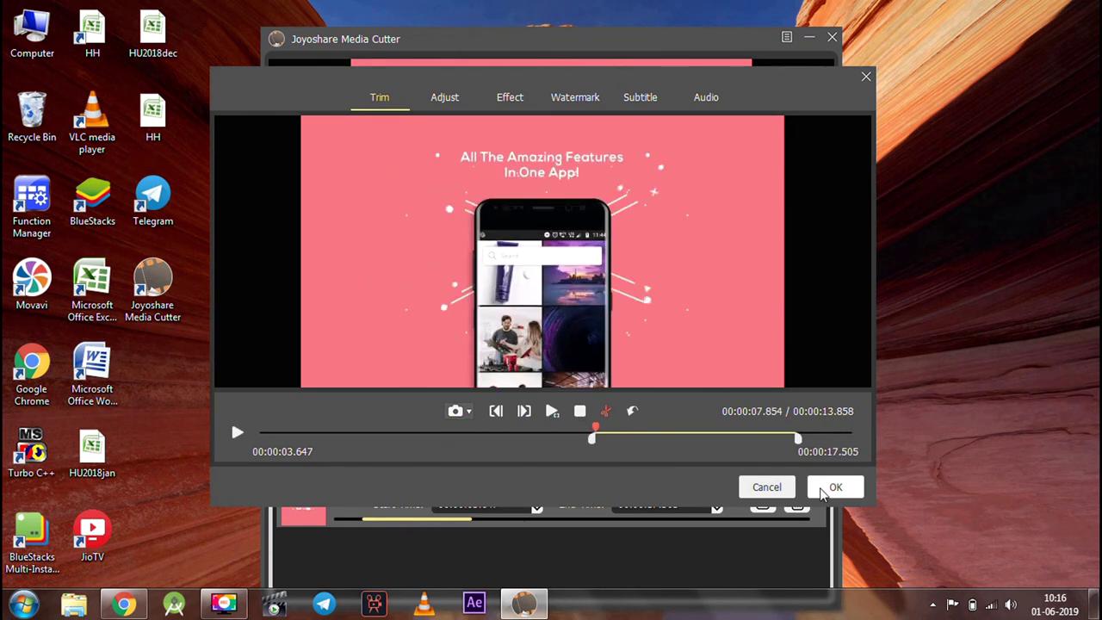
Apply the 00:00:11.501–00:00:16.146 trim, dismiss the High-Speed note, and preview both segments.
left_click(836, 489)
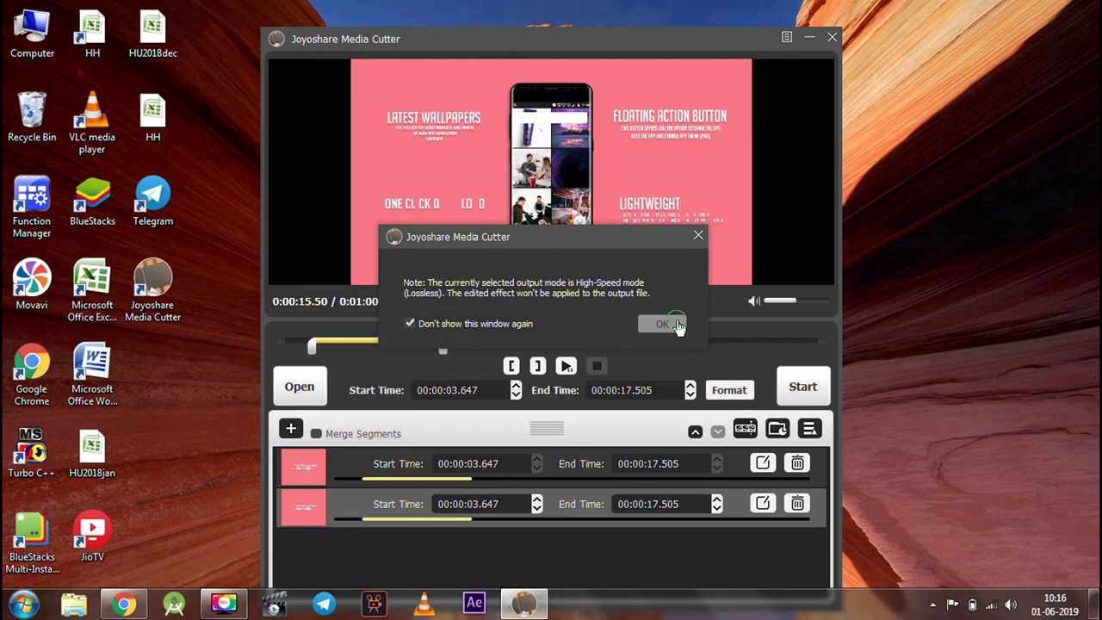
left_click(661, 323)
left_click(397, 472)
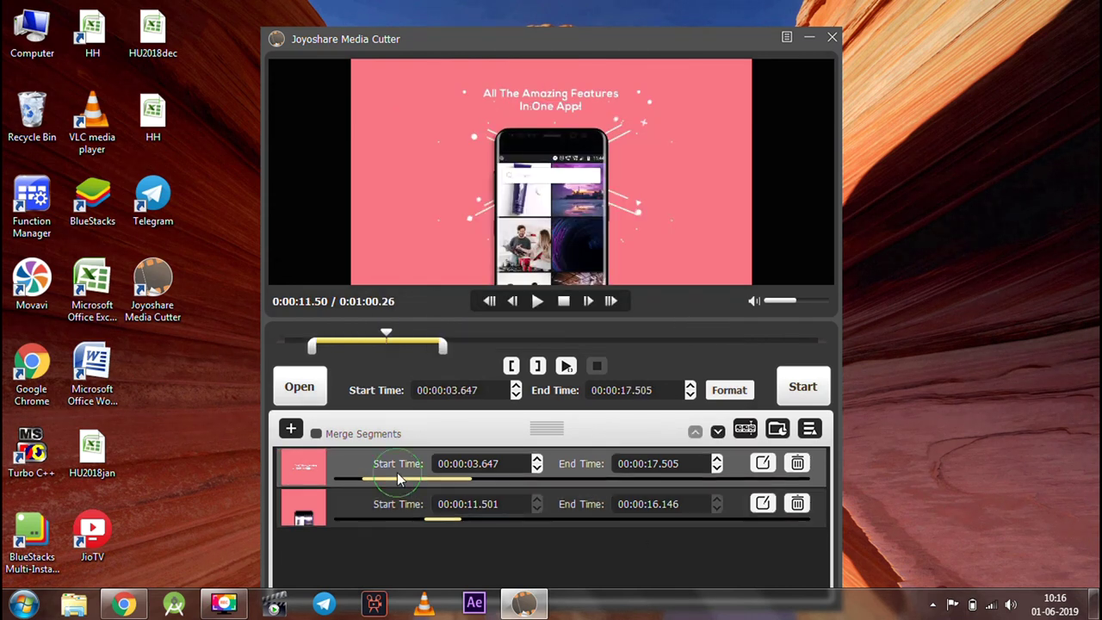
left_click(397, 507)
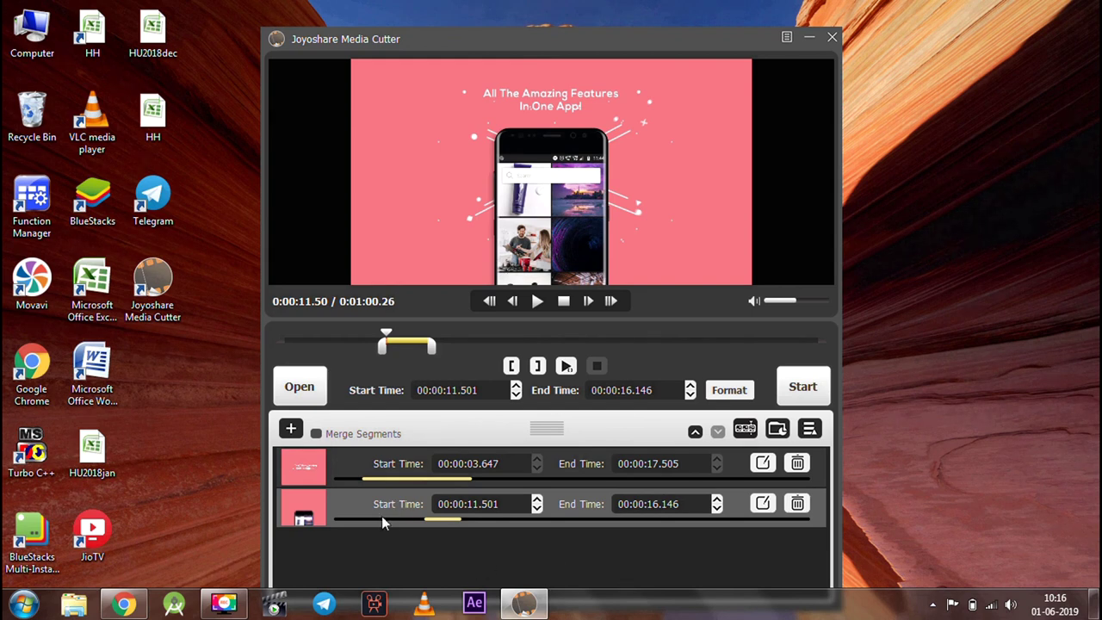
Add two extra copies of the second segment, then delete both duplicates.
left_click(290, 428)
left_click(290, 428)
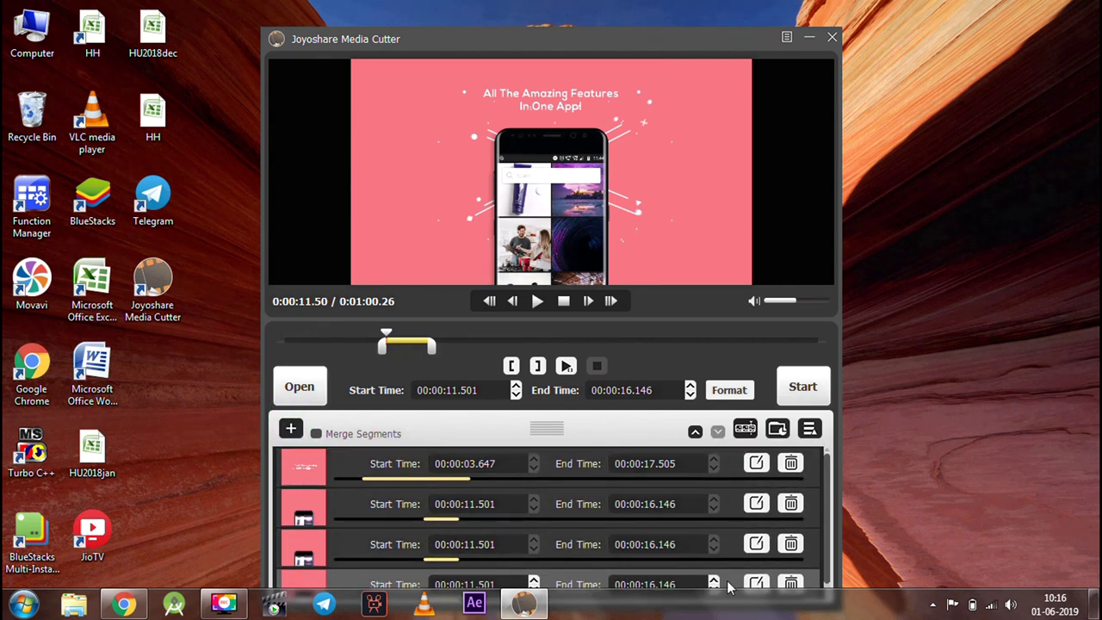
scroll(831, 497, "down", 2)
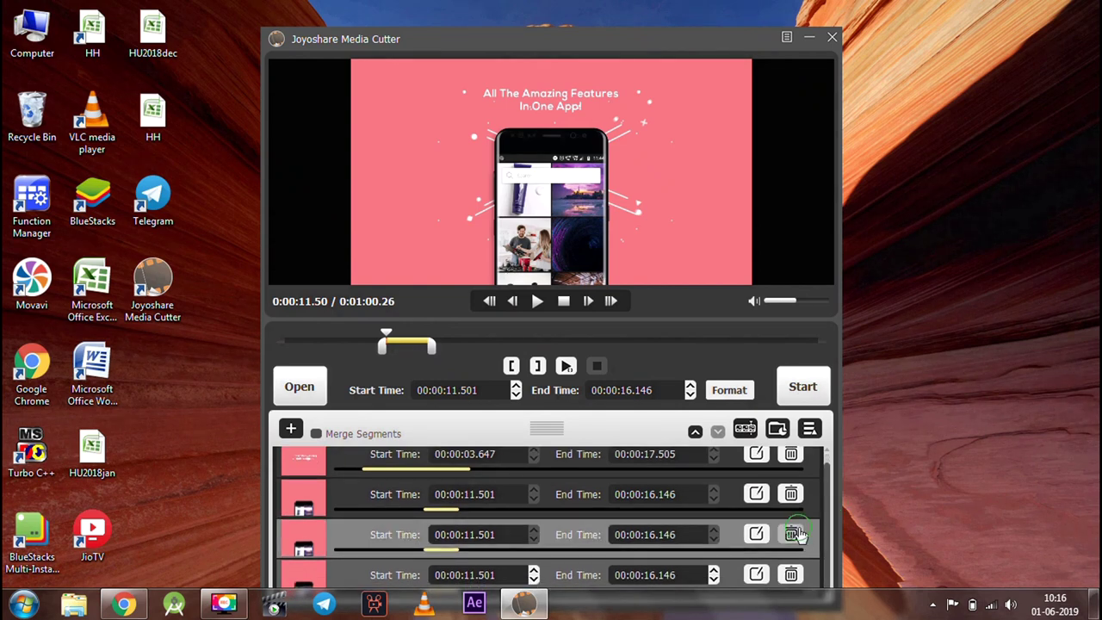
left_click(793, 536)
left_click(797, 544)
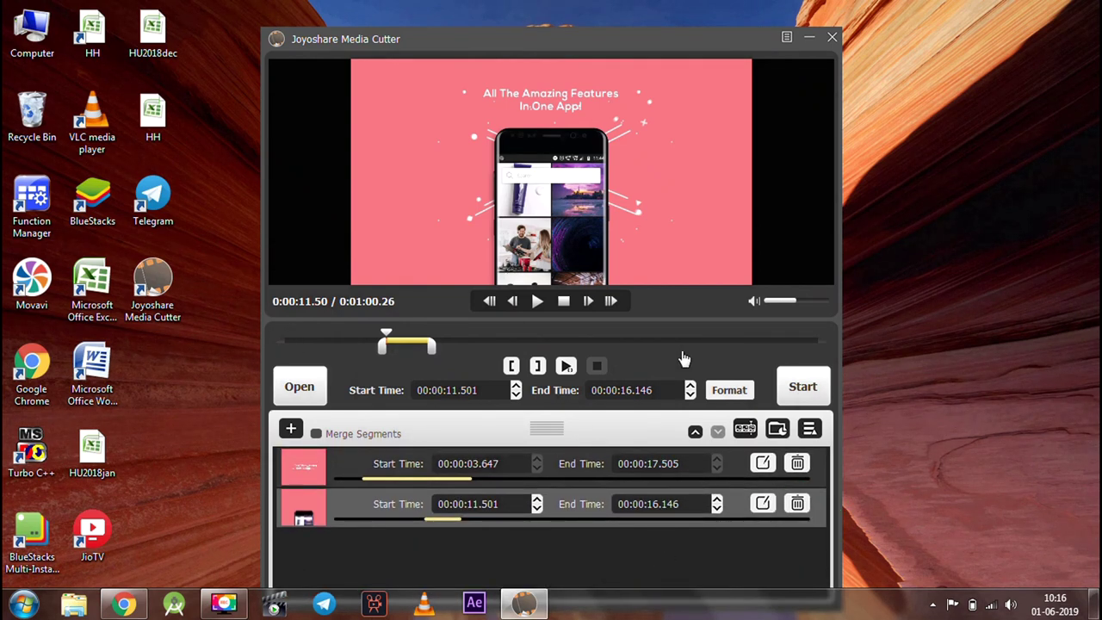
Pick a General Video format under Encoding mode and confirm it with OK.
left_click(729, 391)
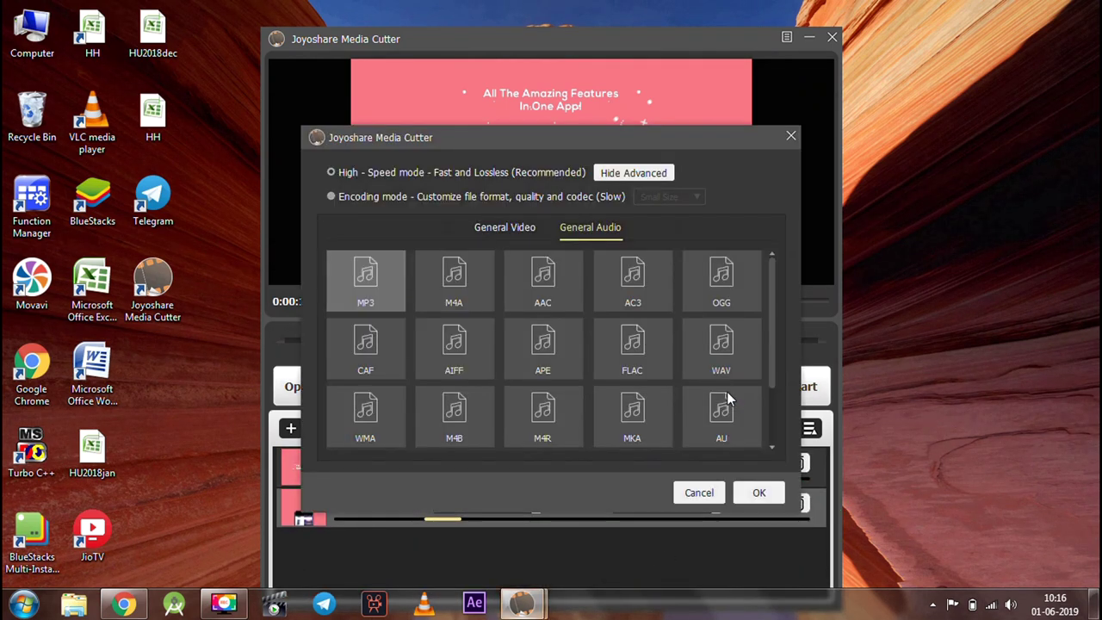
left_click(508, 231)
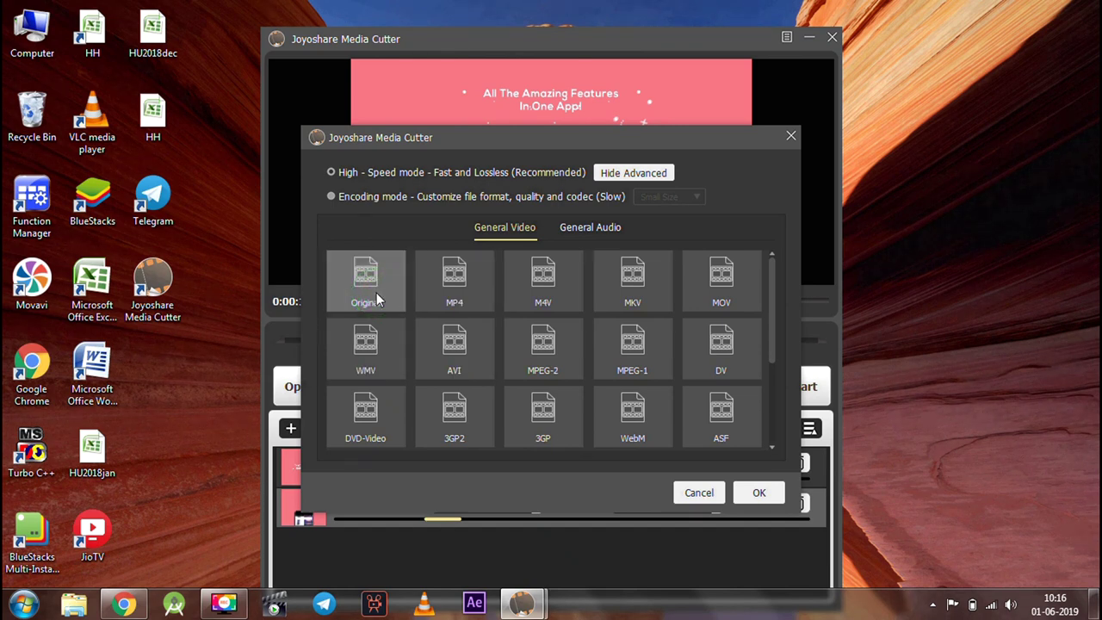
left_click(764, 492)
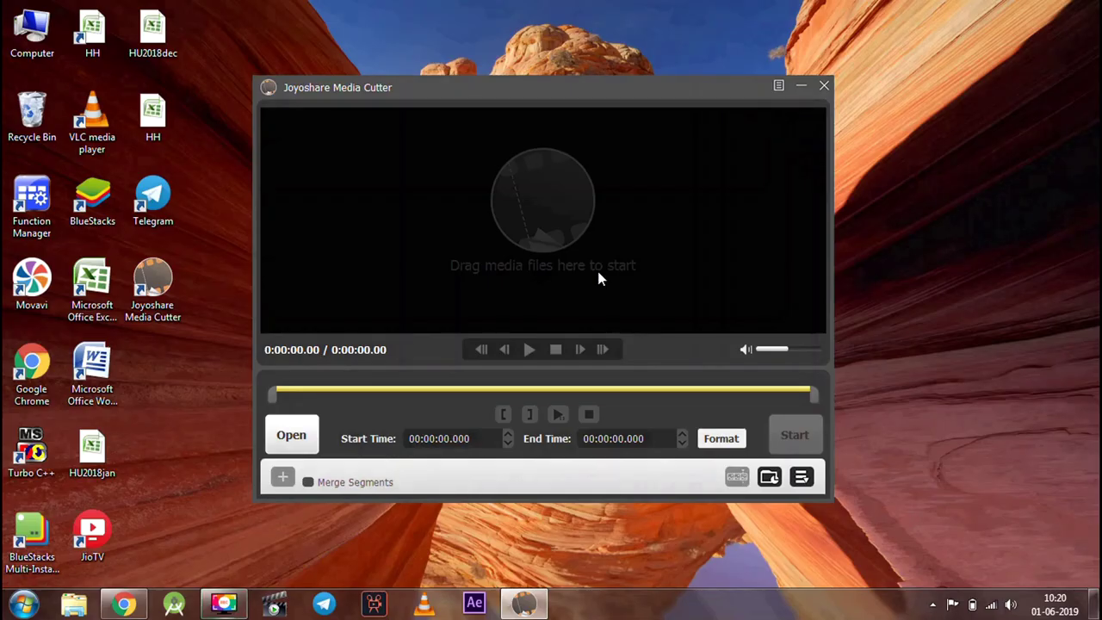
Reload Wallprix Proto and set its segment to start at 00:00:05.470 and end at 00:00:46.773.
left_click(296, 437)
double_click(441, 271)
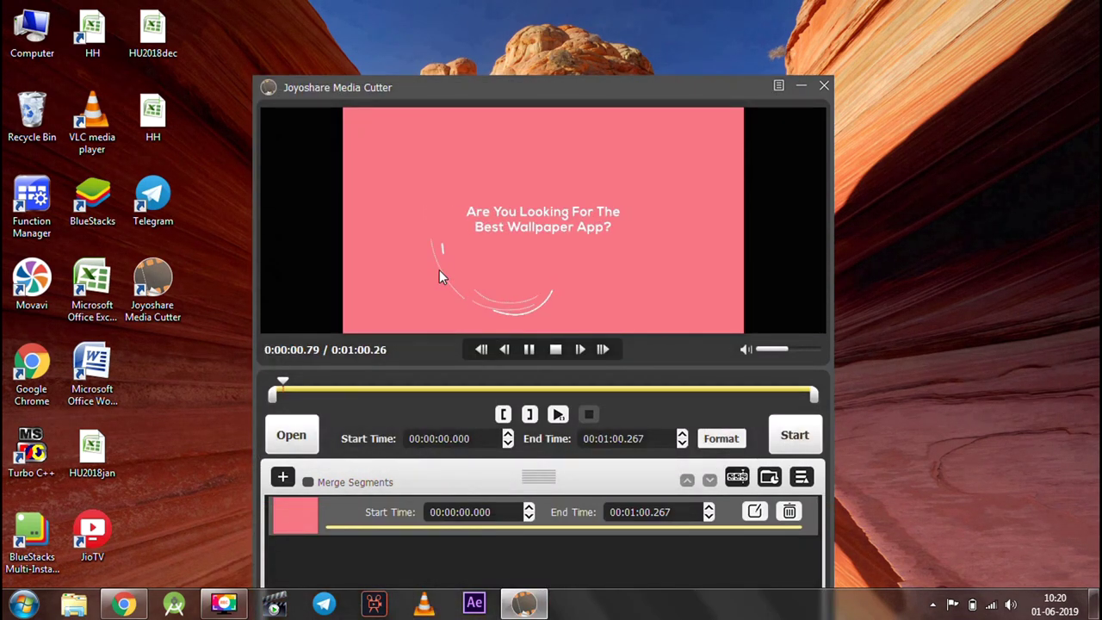
left_click(529, 352)
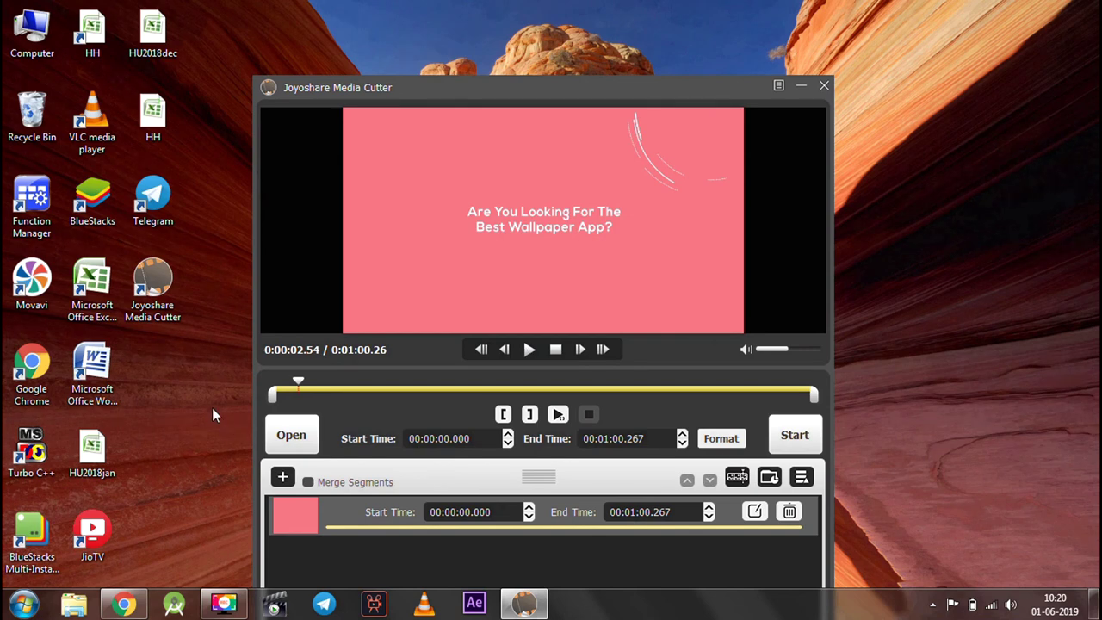
left_click_drag(272, 397, 322, 396)
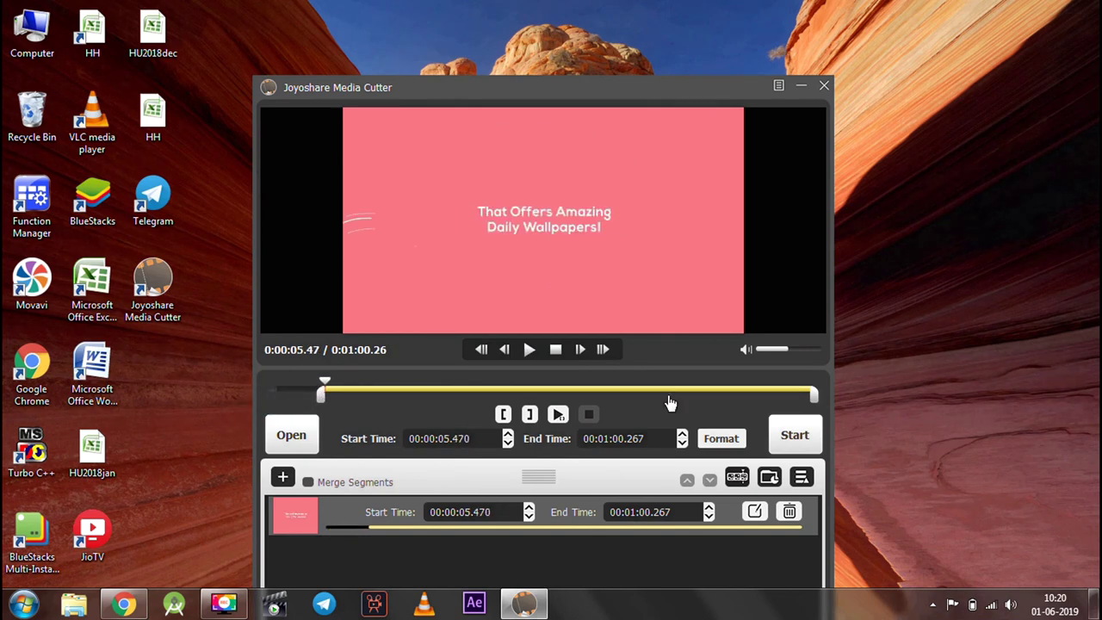
left_click(691, 394)
left_click(532, 415)
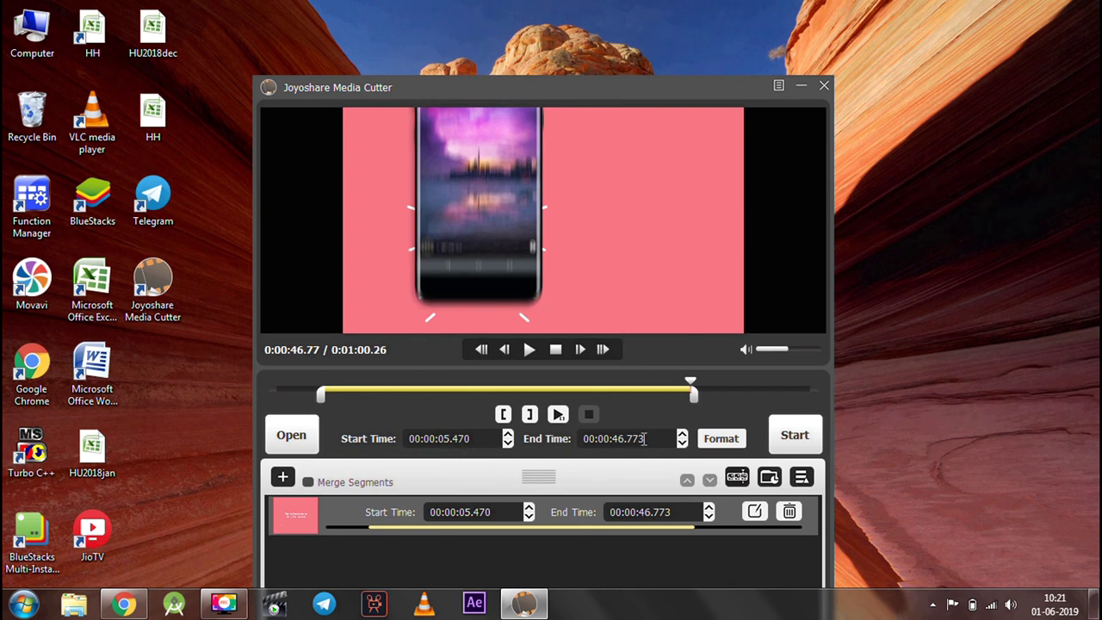
left_click(755, 513)
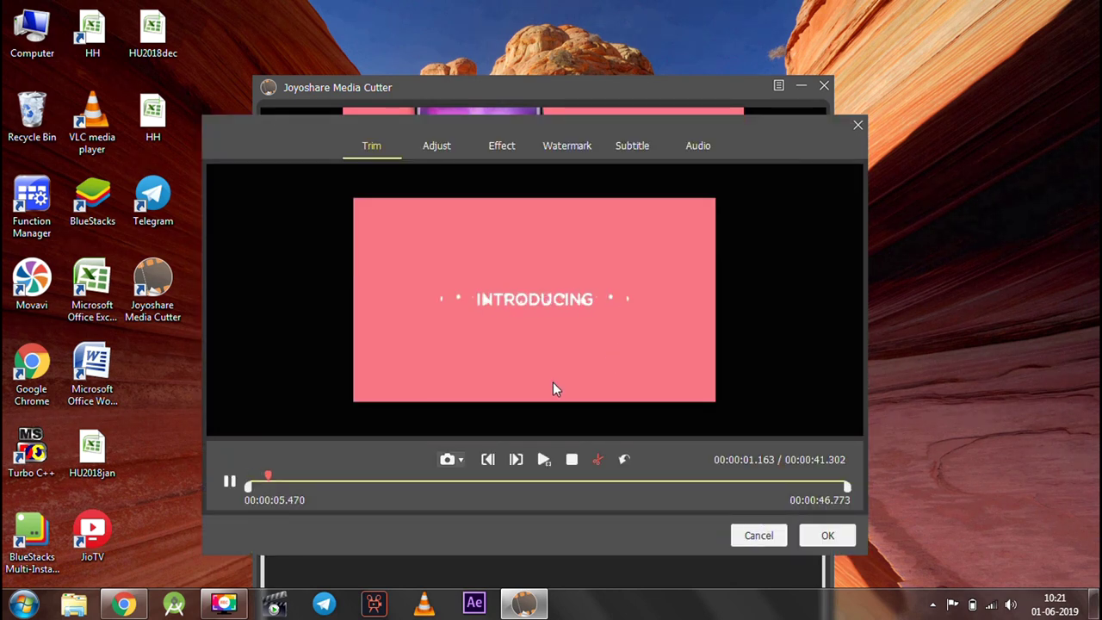
left_click(446, 460)
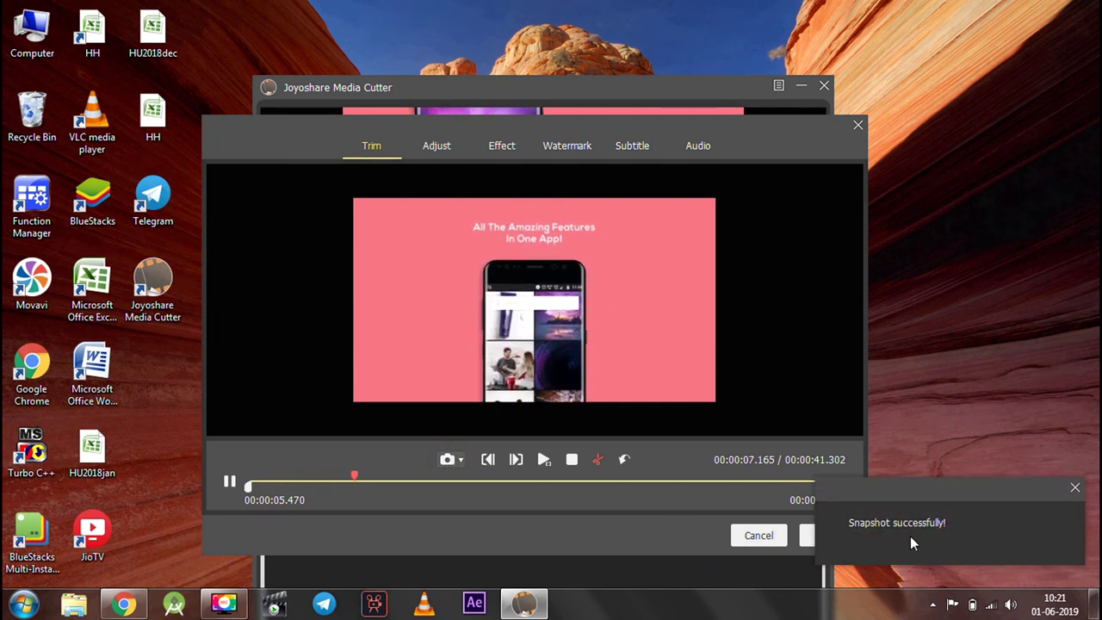
left_click(488, 460)
left_click(517, 460)
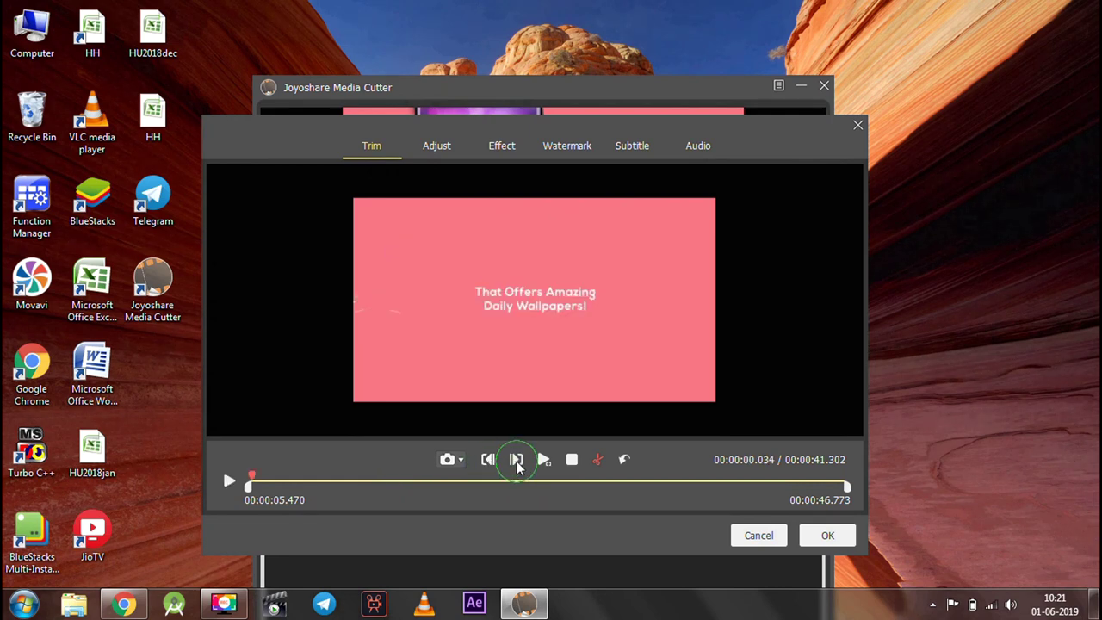
left_click(517, 461)
left_click(517, 461)
left_click(516, 461)
left_click(517, 461)
left_click(517, 460)
left_click(516, 461)
left_click(516, 461)
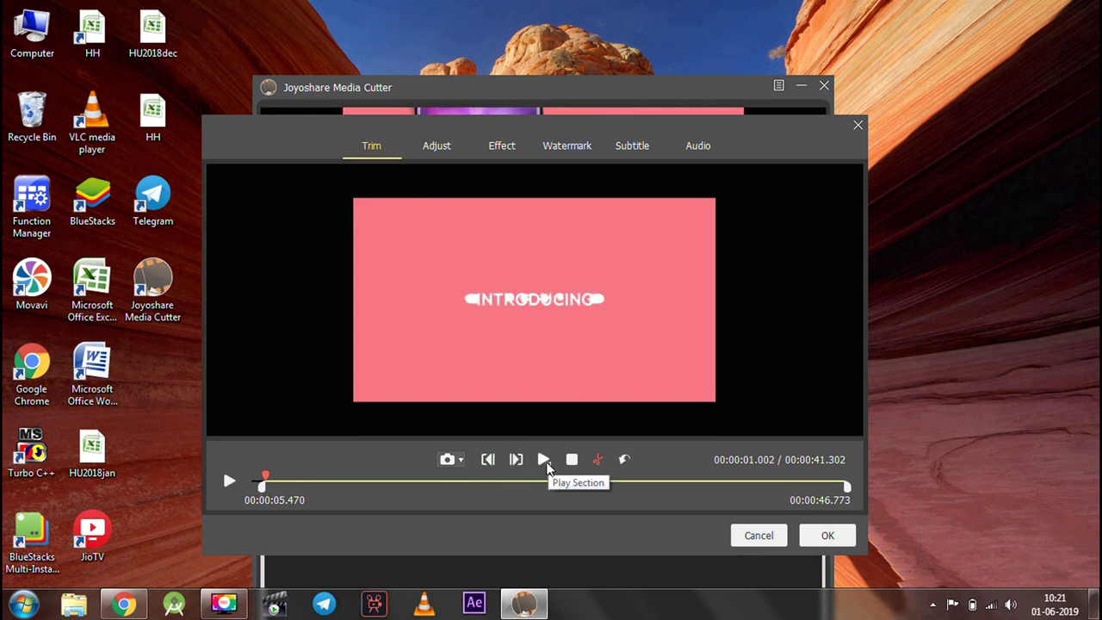
left_click(546, 465)
left_click(546, 465)
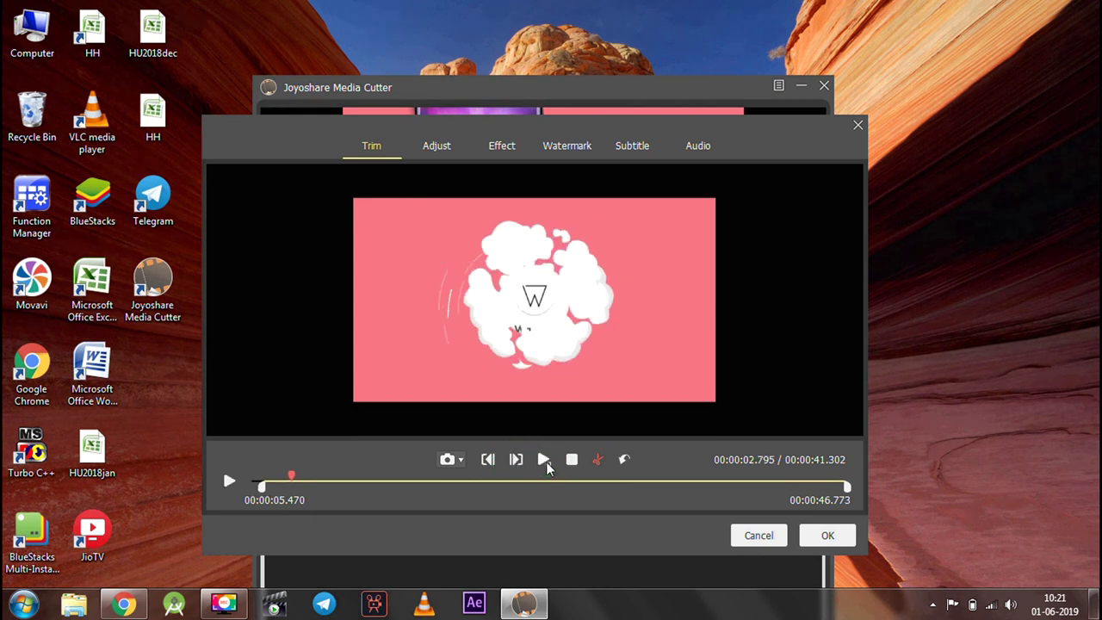
left_click(558, 486)
left_click(544, 463)
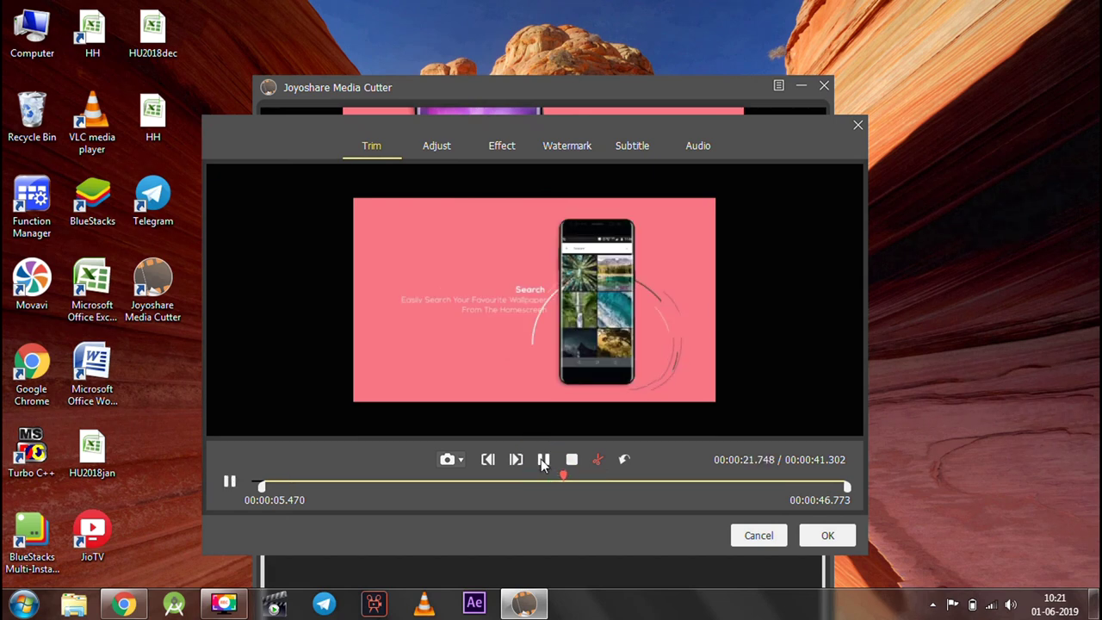
left_click(544, 461)
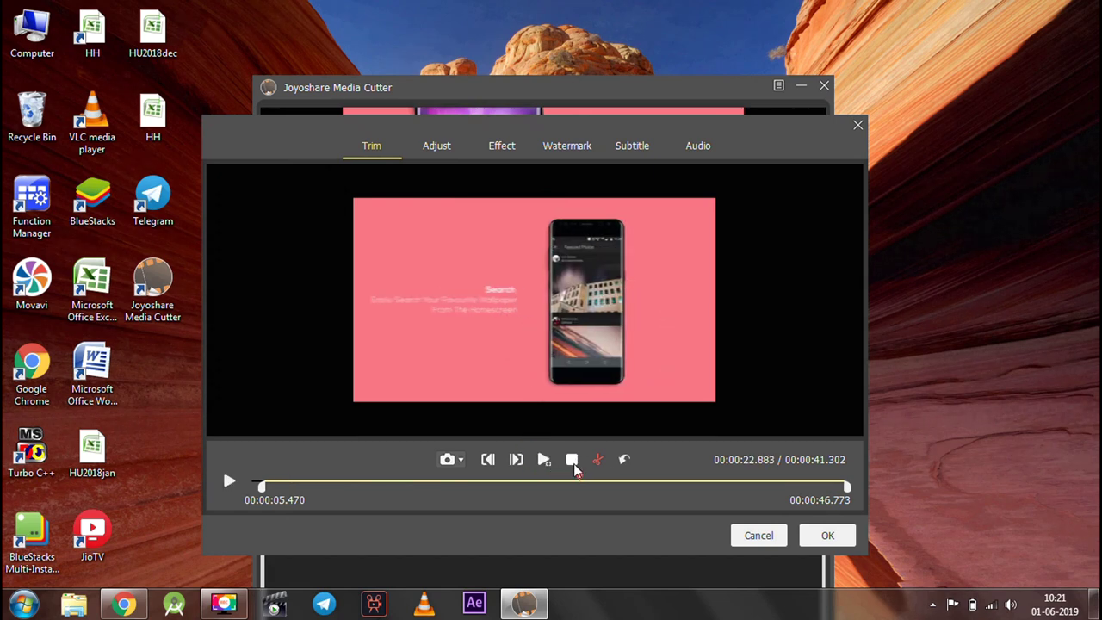
left_click(572, 460)
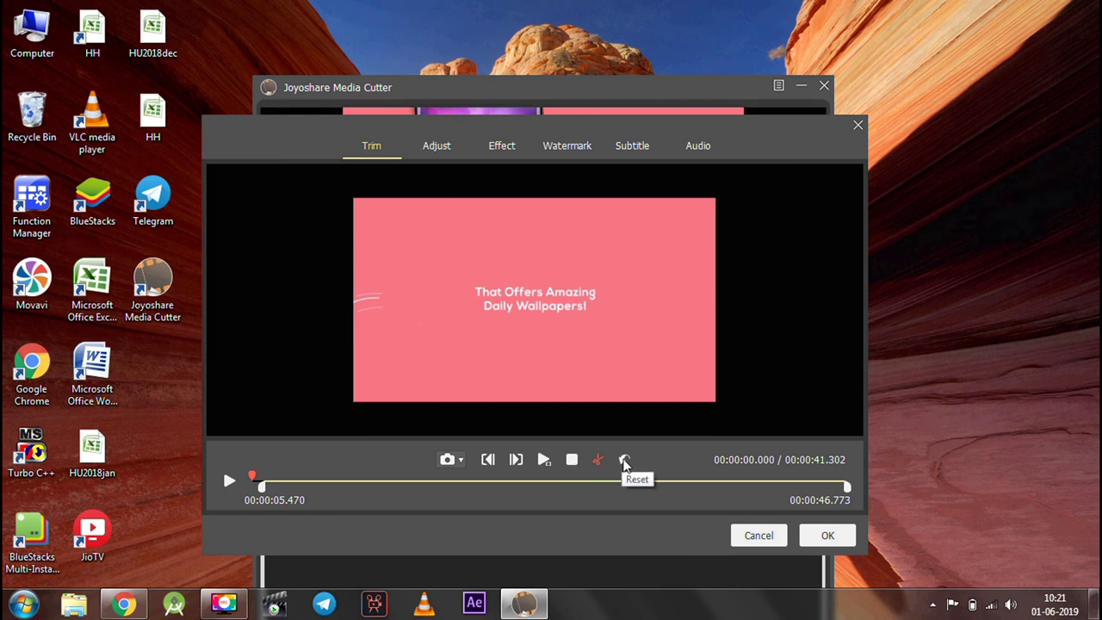
In the Adjust settings, rotate the video three times counter-clockwise, then three times clockwise back.
left_click(437, 149)
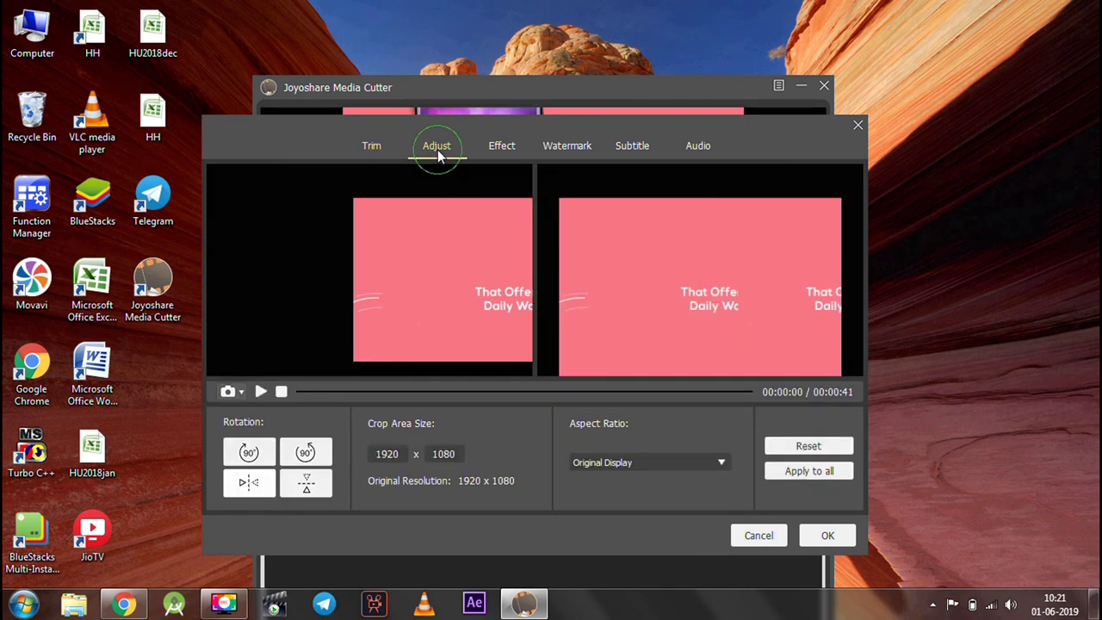
left_click(305, 452)
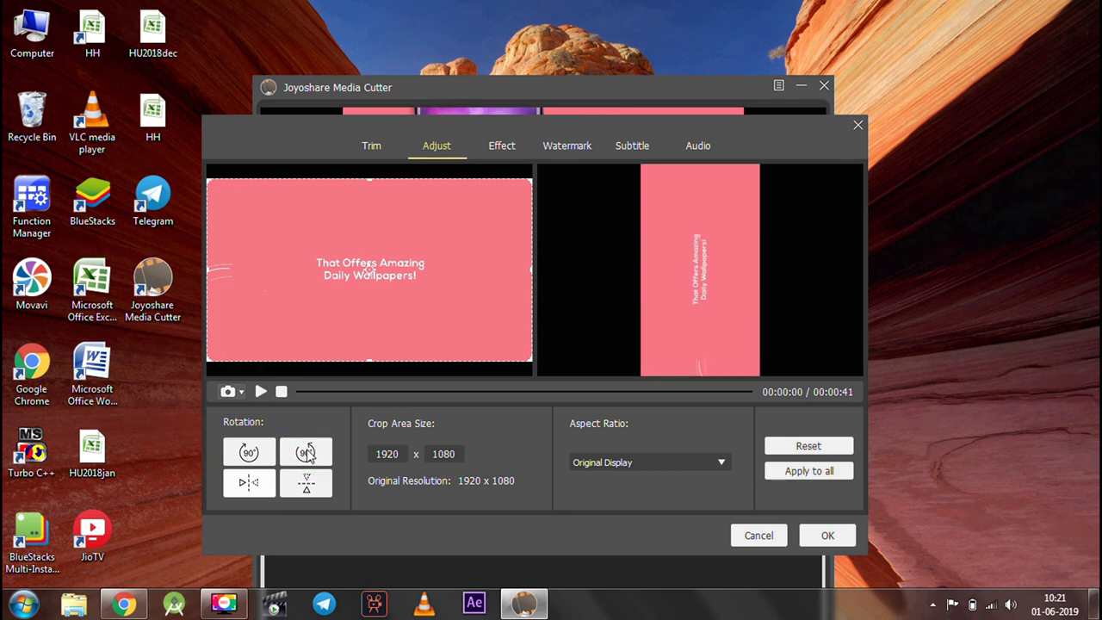
left_click(305, 452)
left_click(306, 452)
left_click(306, 452)
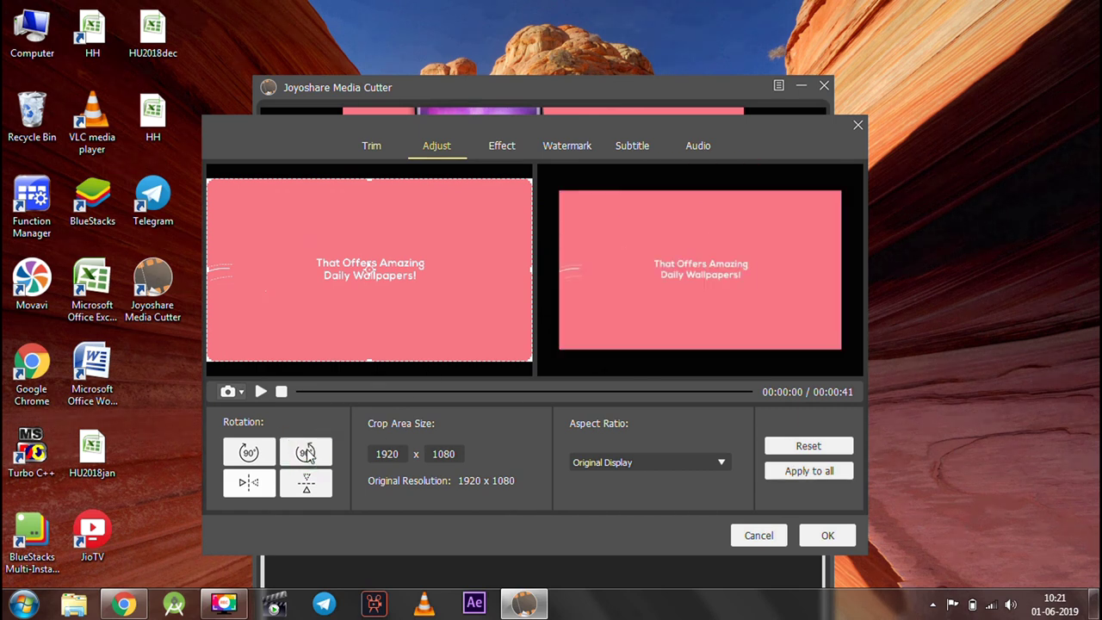
left_click(245, 460)
left_click(244, 461)
left_click(244, 460)
left_click(245, 460)
Test horizontal and vertical flips, undo both, and keep the Original Display aspect ratio.
left_click(249, 483)
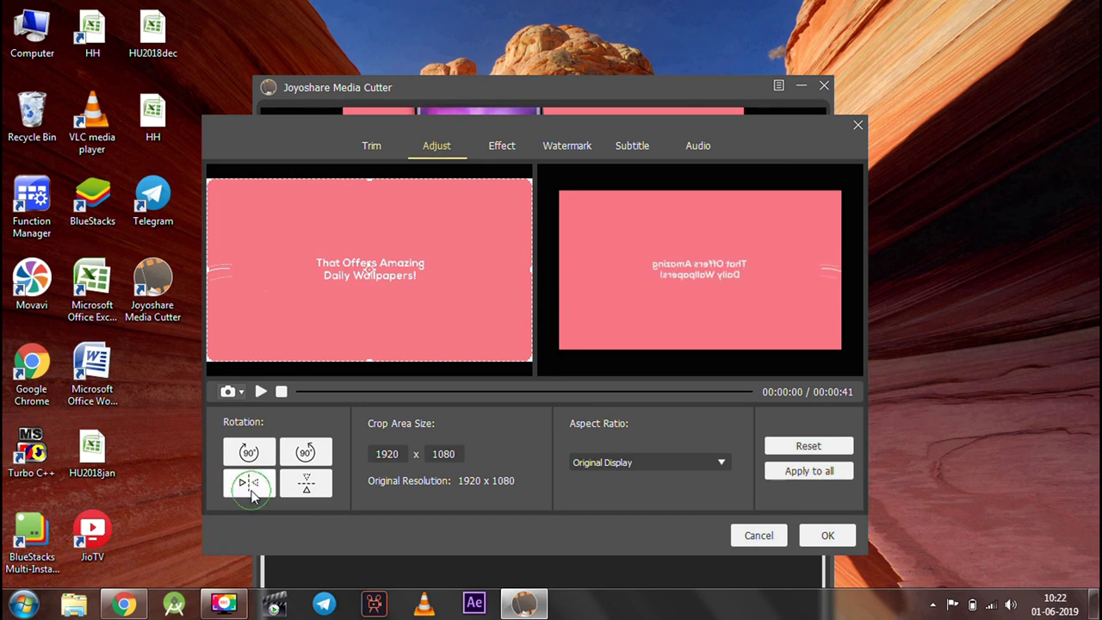
left_click(249, 484)
left_click(305, 484)
left_click(305, 484)
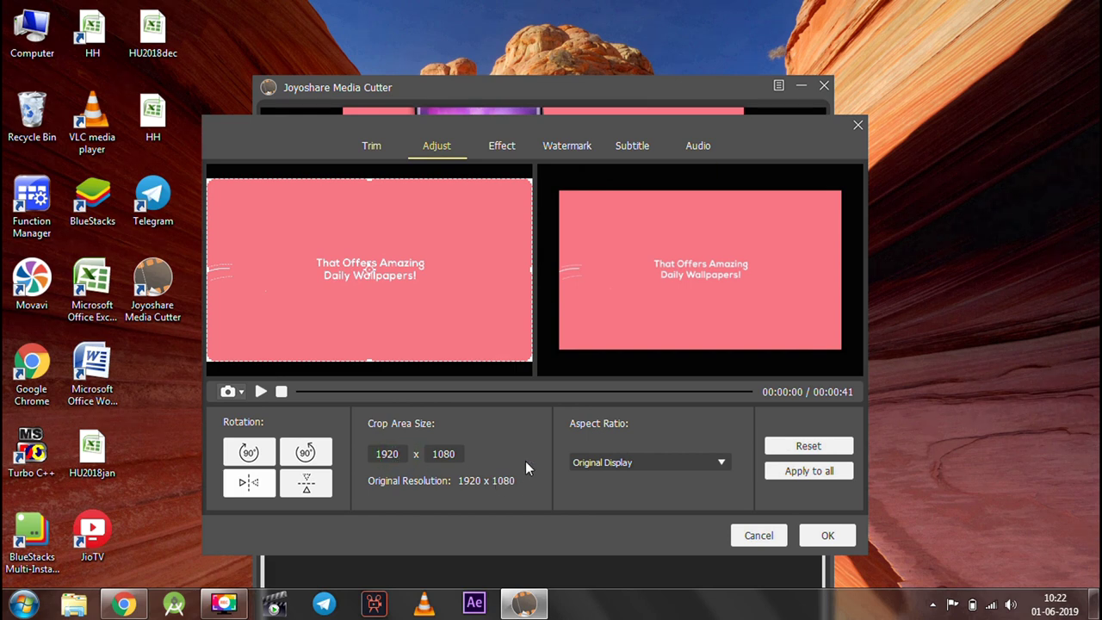
left_click(654, 463)
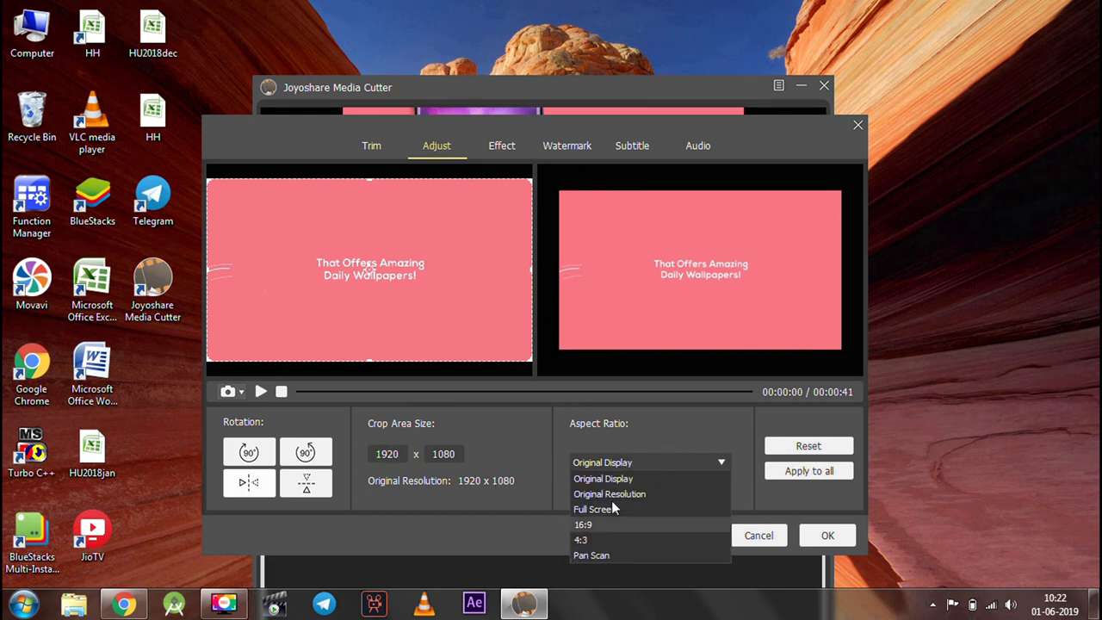
left_click(612, 443)
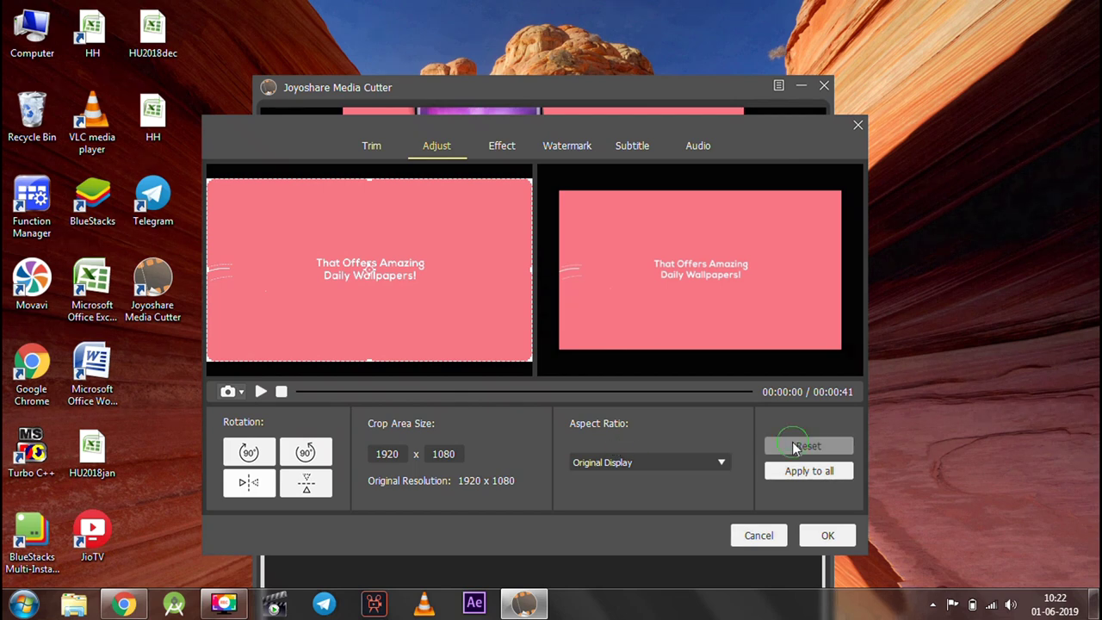
Try the brightness, saturation and hue sliders, then reset all colour values to 100.
left_click(501, 148)
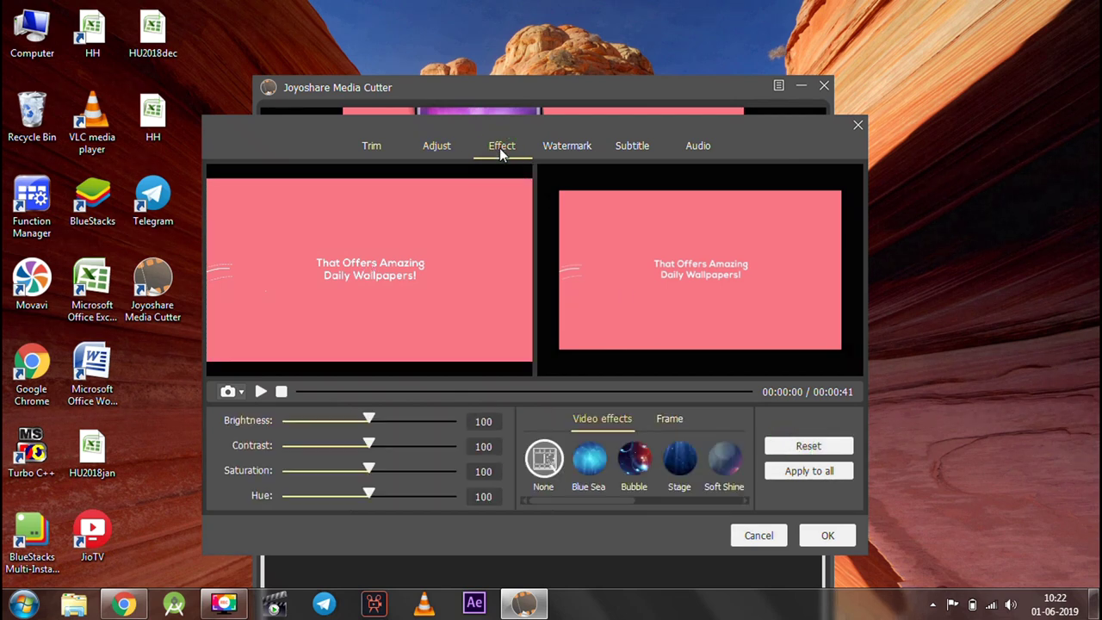
mouse_move(609, 500)
left_mouse_down()
mouse_move(721, 504)
mouse_move(598, 501)
left_mouse_up()
left_click_drag(368, 419, 427, 464)
left_click_drag(368, 495, 416, 495)
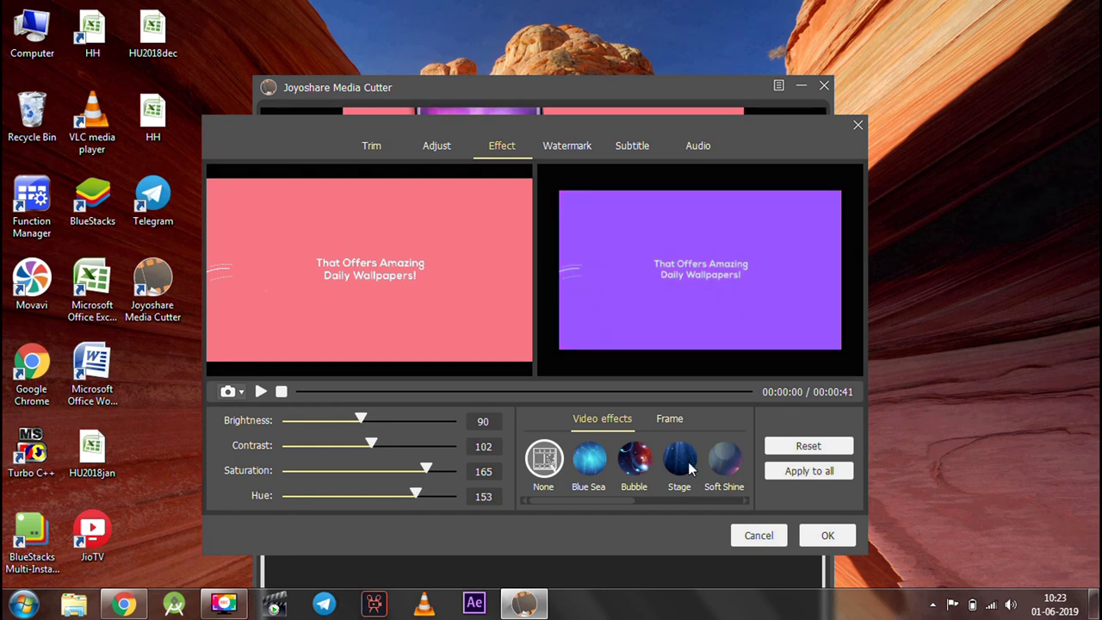
left_click(809, 445)
Add a 'TECH LENSES' text watermark at bottom-left, lower its transparency, then clear it.
left_click(573, 147)
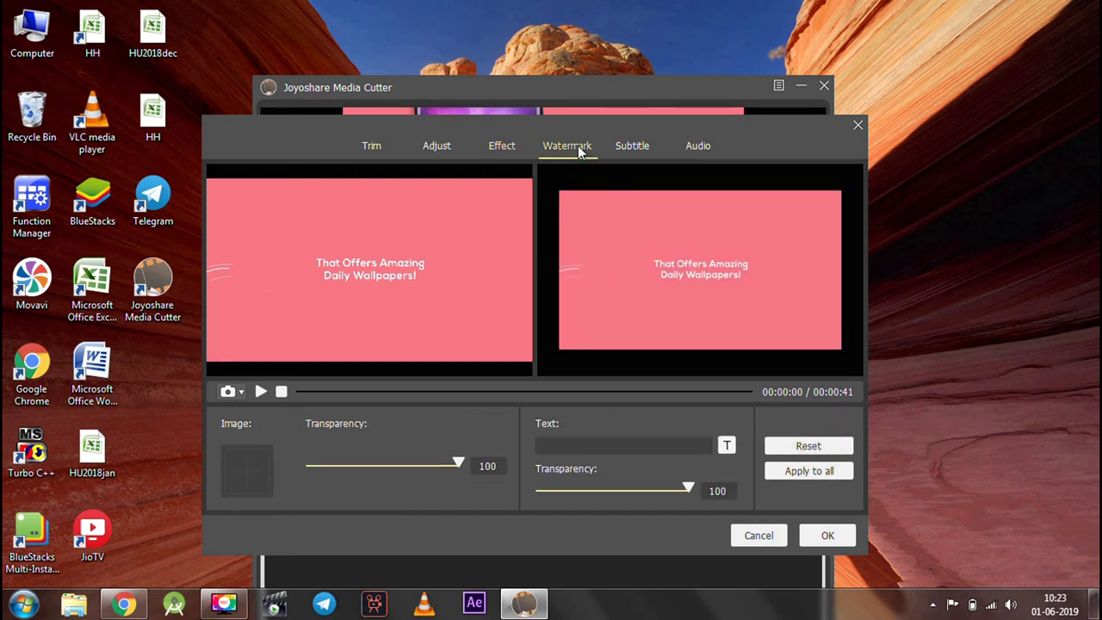
left_click_drag(457, 466, 394, 465)
type("TE")
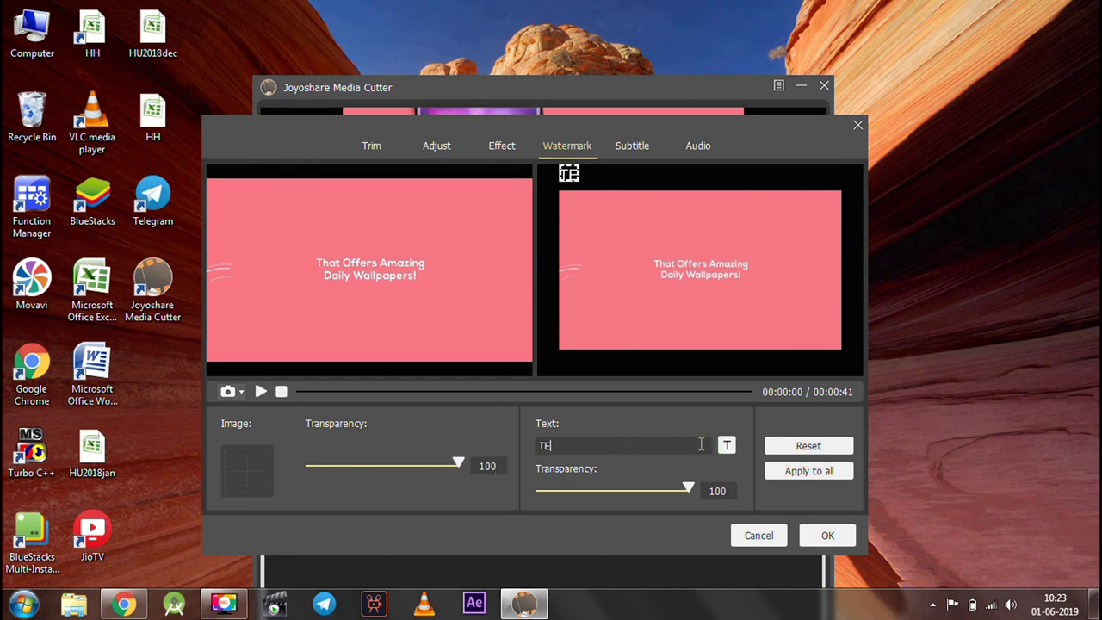
type("CH LENSES")
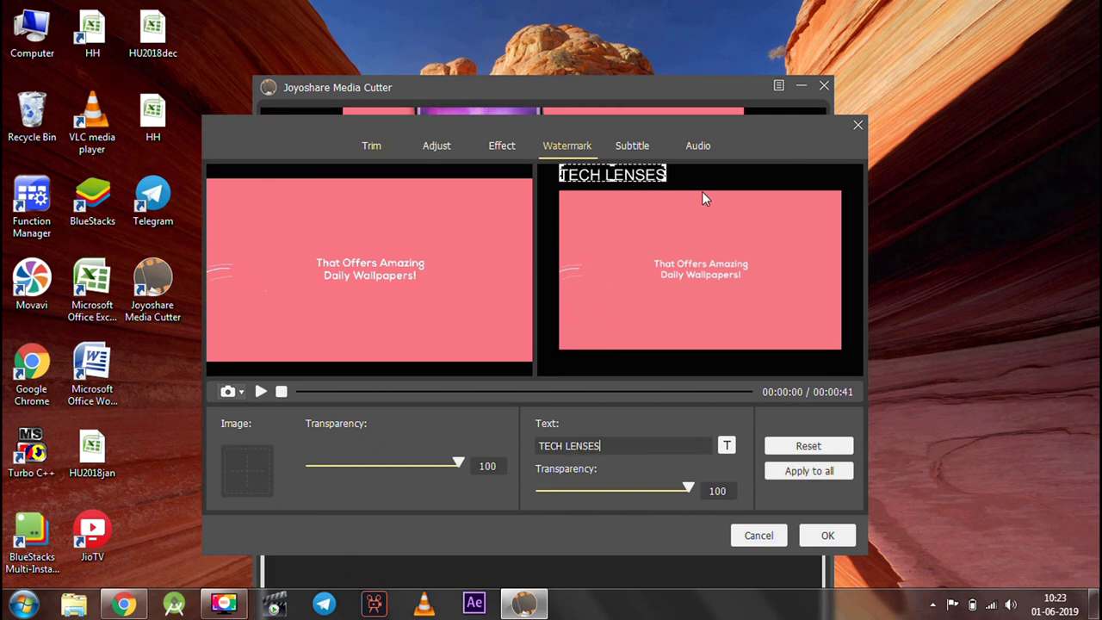
left_click_drag(632, 175, 652, 343)
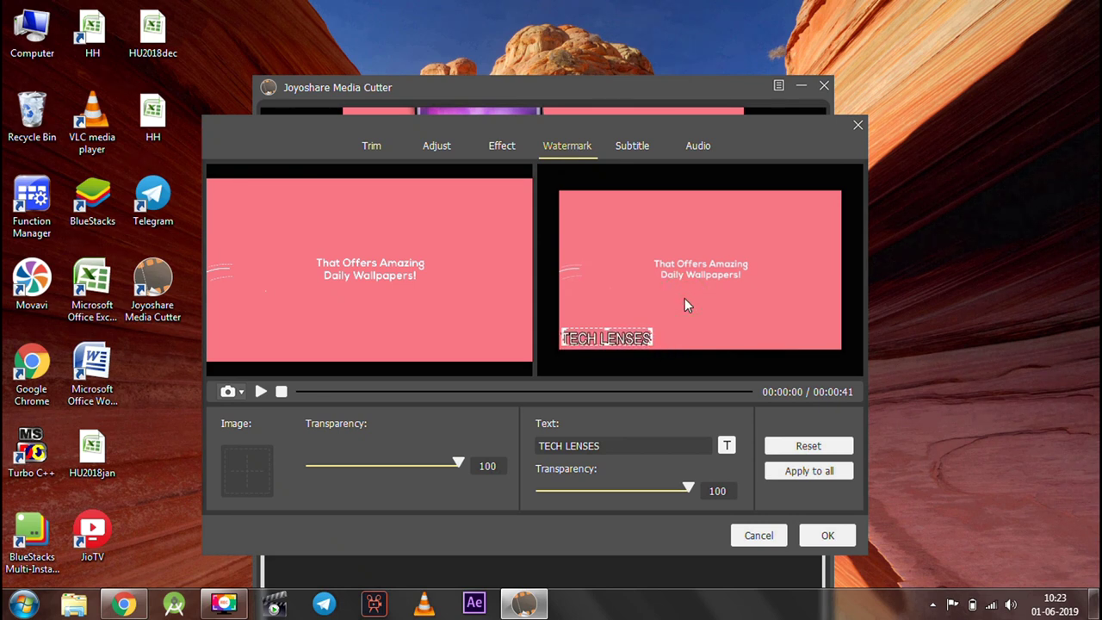
mouse_move(688, 487)
left_mouse_down()
mouse_move(550, 490)
mouse_move(698, 498)
left_mouse_up()
left_click(805, 447)
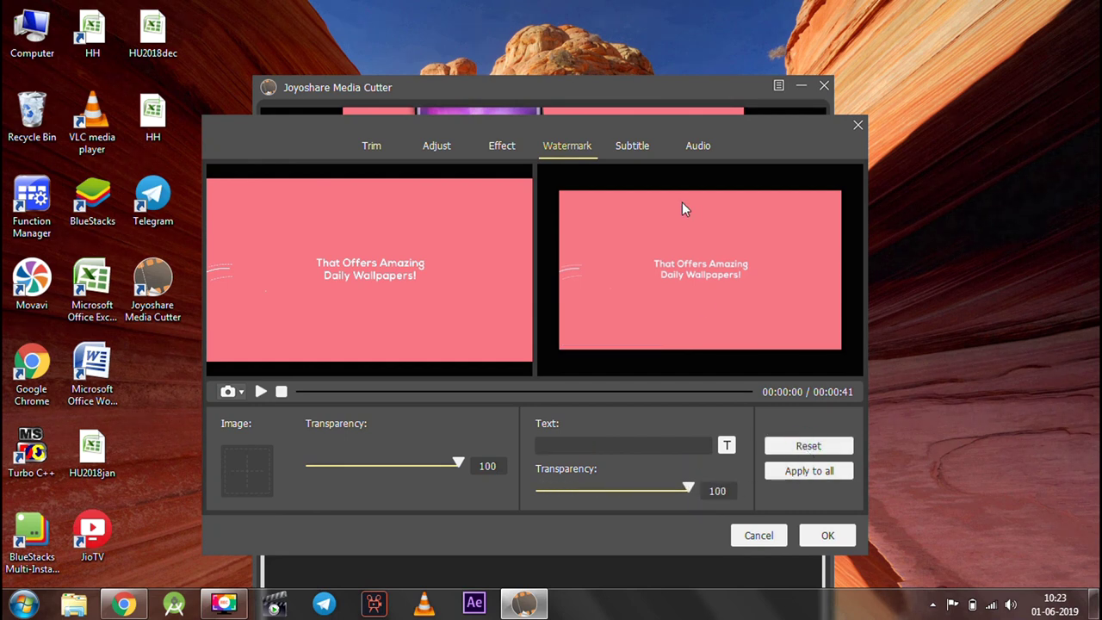
left_click(635, 146)
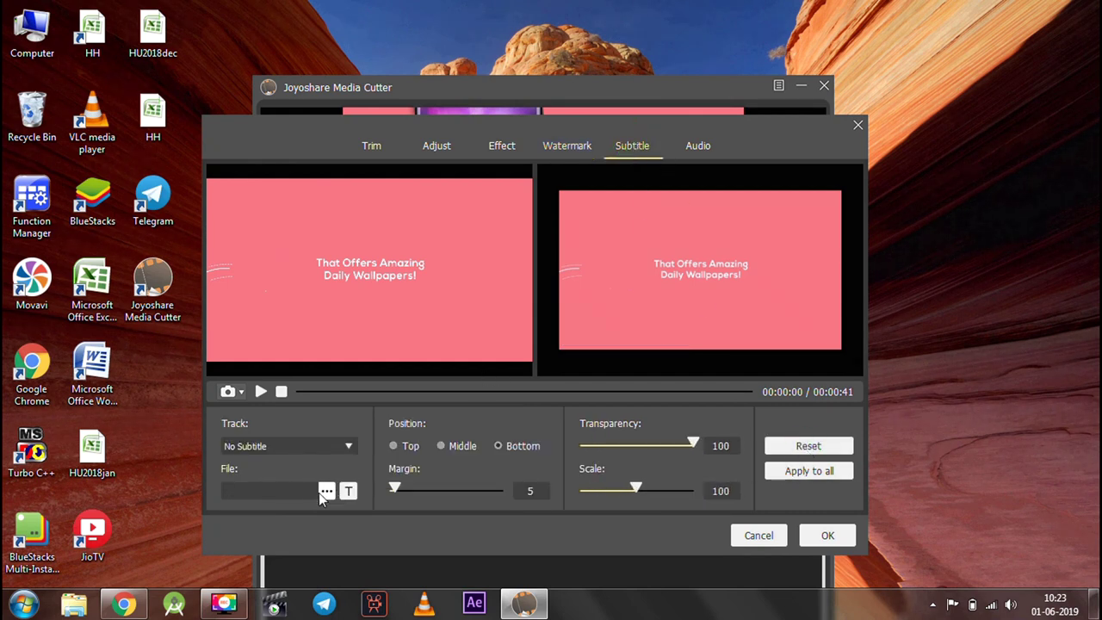
Lower subtitle transparency, then check the audio track list and background music browser without choosing a file.
left_click_drag(687, 454, 651, 444)
left_click(705, 149)
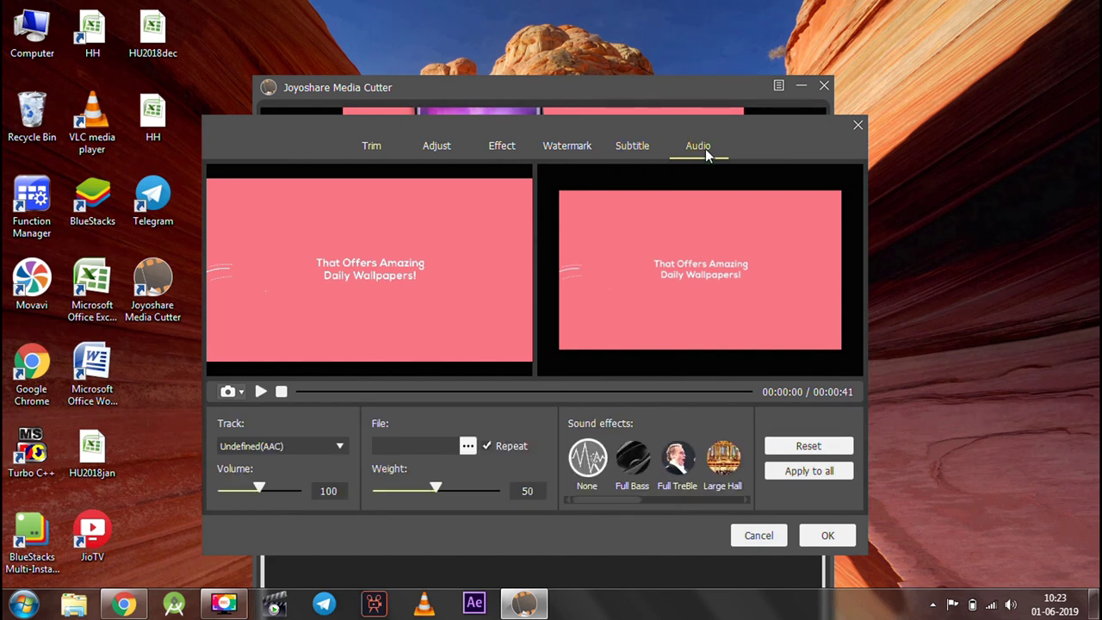
left_click(335, 446)
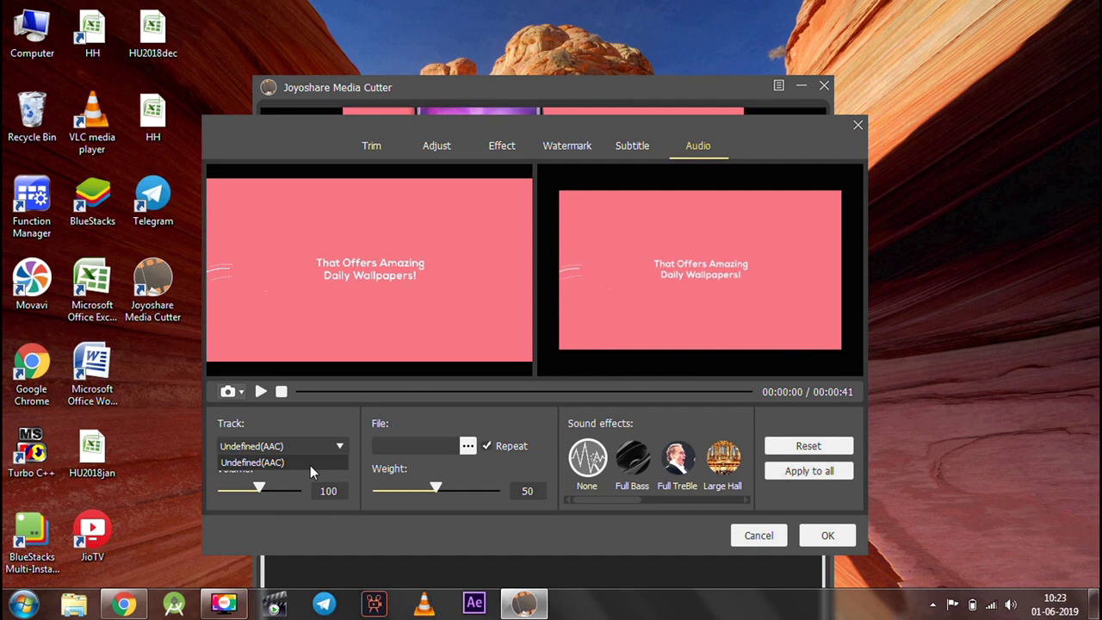
left_click(468, 450)
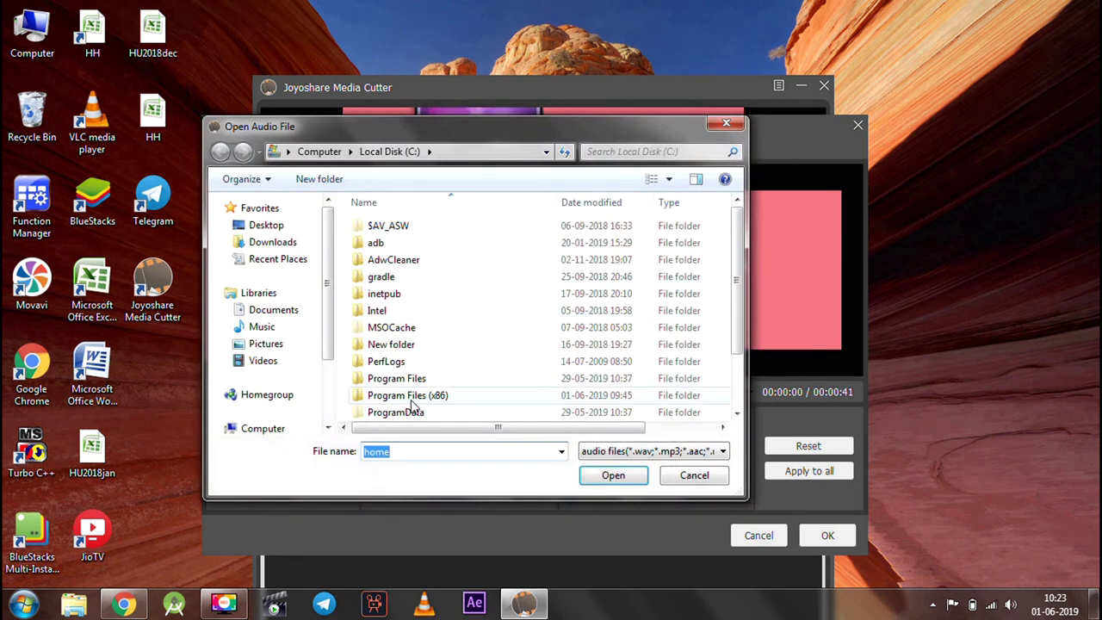
left_click(726, 127)
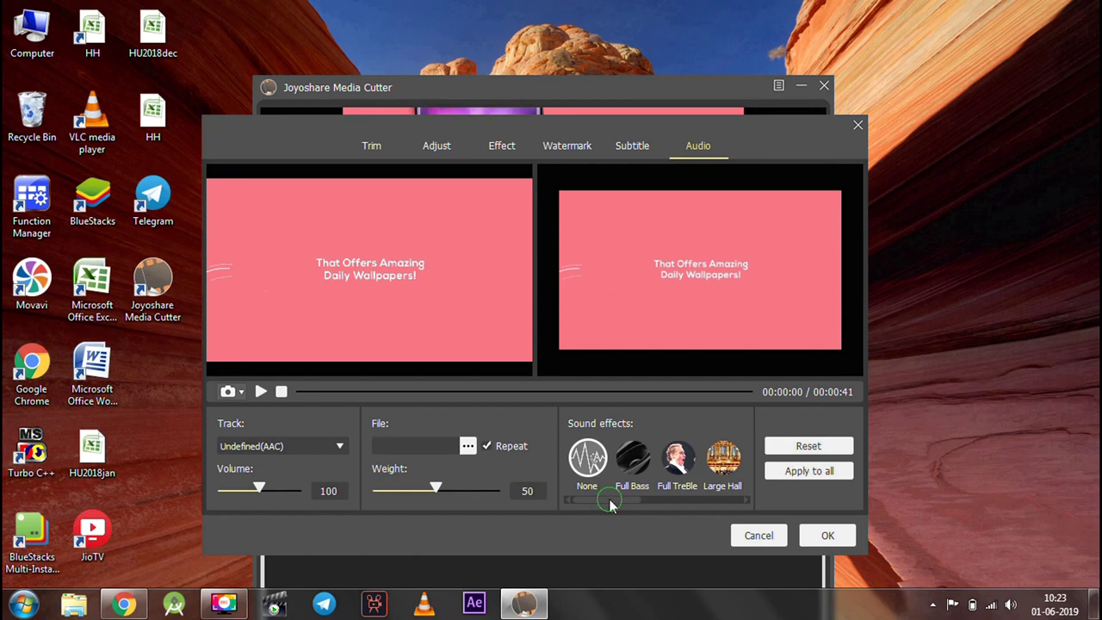
mouse_move(610, 500)
left_mouse_down()
mouse_move(716, 499)
mouse_move(628, 502)
left_mouse_up()
Confirm the clip edits with OK to return to the main cutter window.
left_click(763, 542)
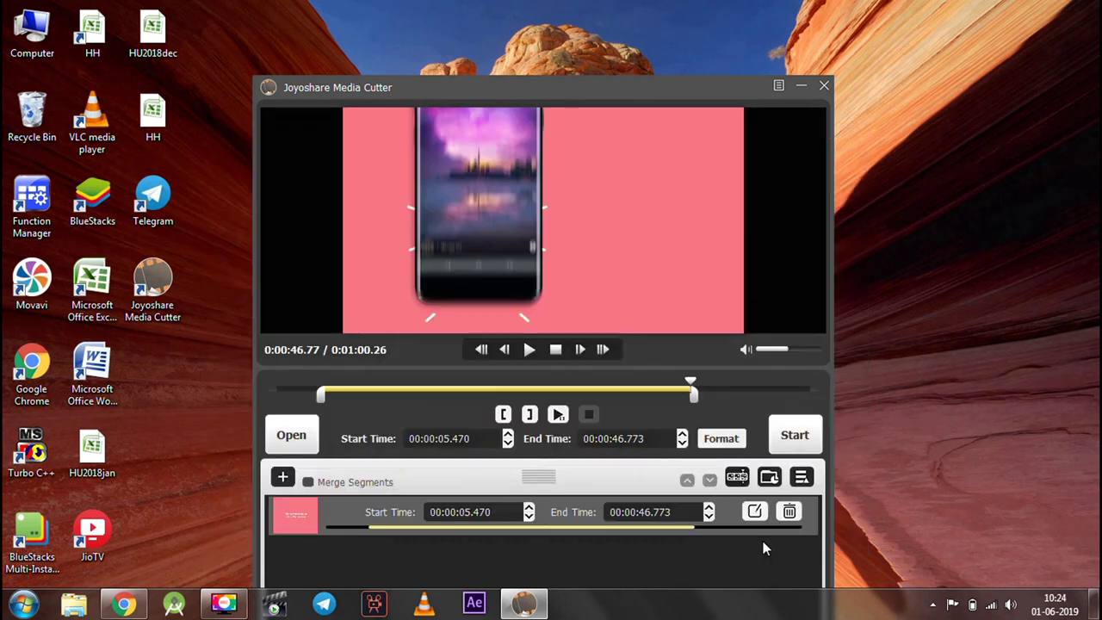